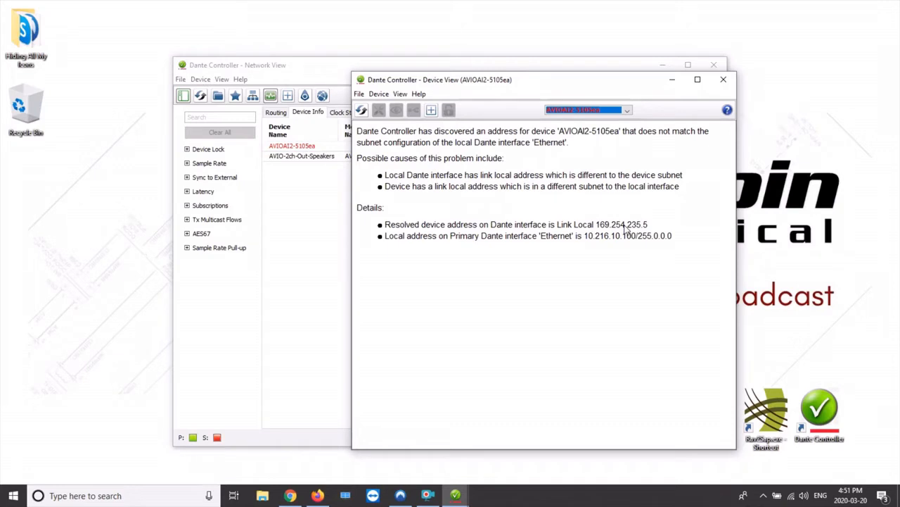
Highlight the resolved link-local address in the Device View details for AVIOAI2-5105ea
drag(452, 83, 628, 101)
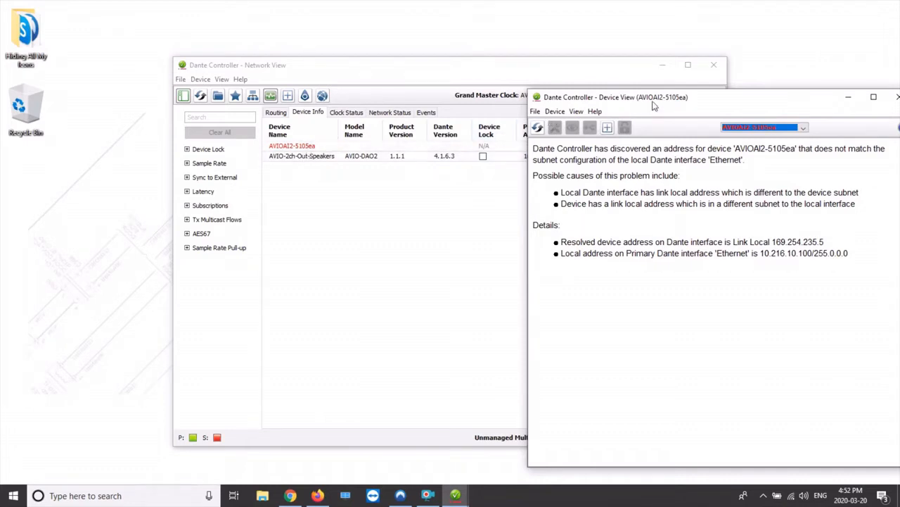
drag(669, 101, 473, 111)
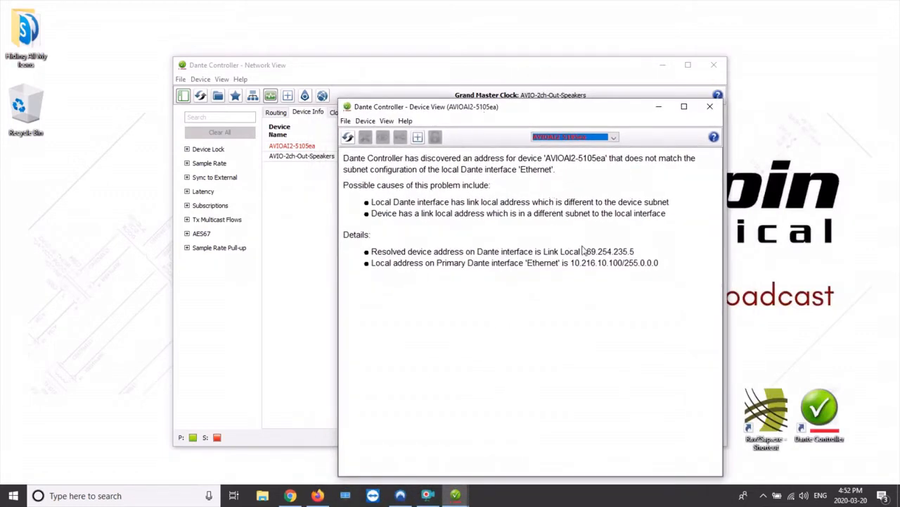
drag(584, 253, 635, 254)
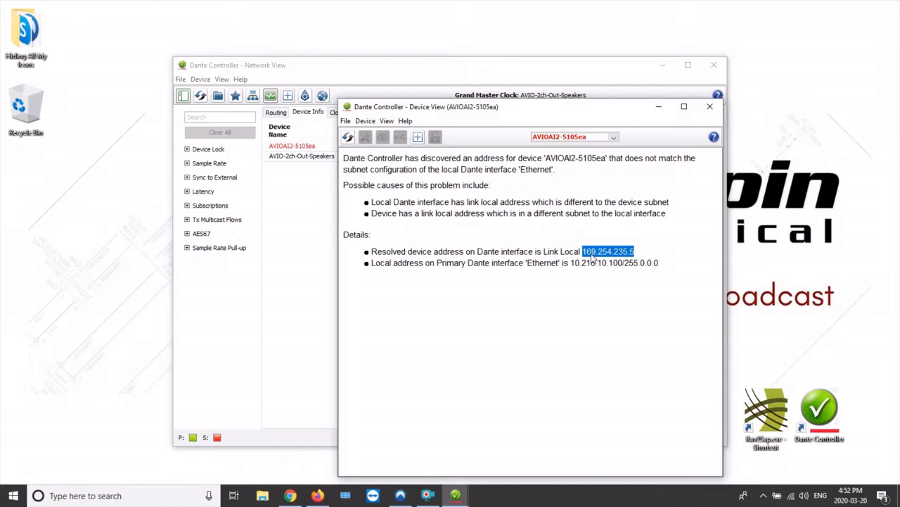
Open the Ethernet adapter's status from the Windows network settings and place it beside the Device View
right_click(791, 496)
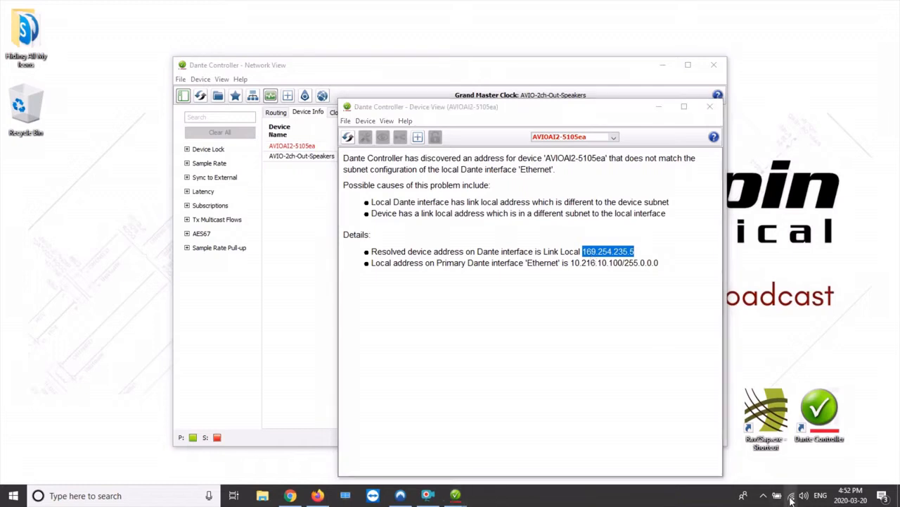
click(789, 482)
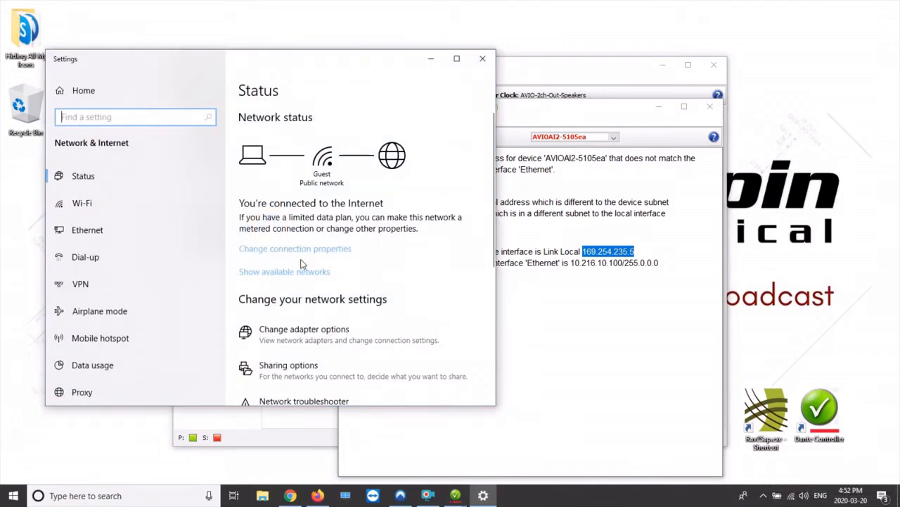
click(316, 336)
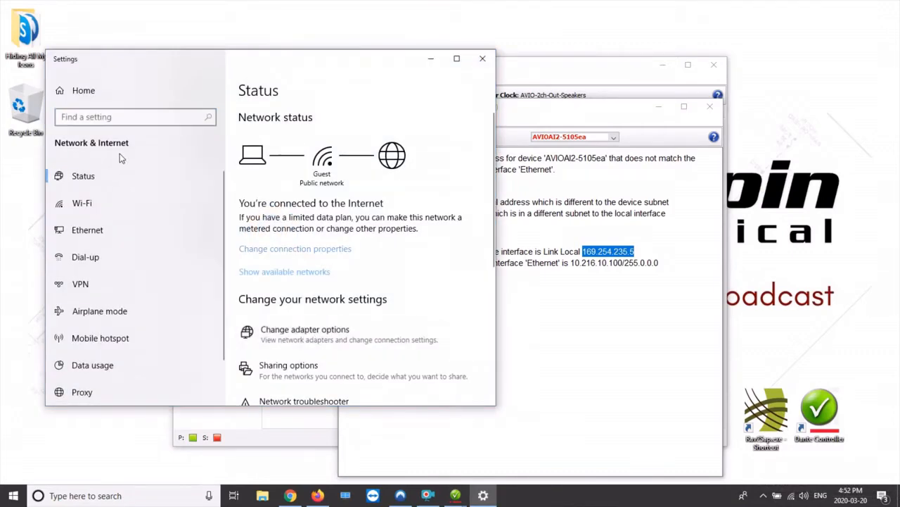
double_click(114, 210)
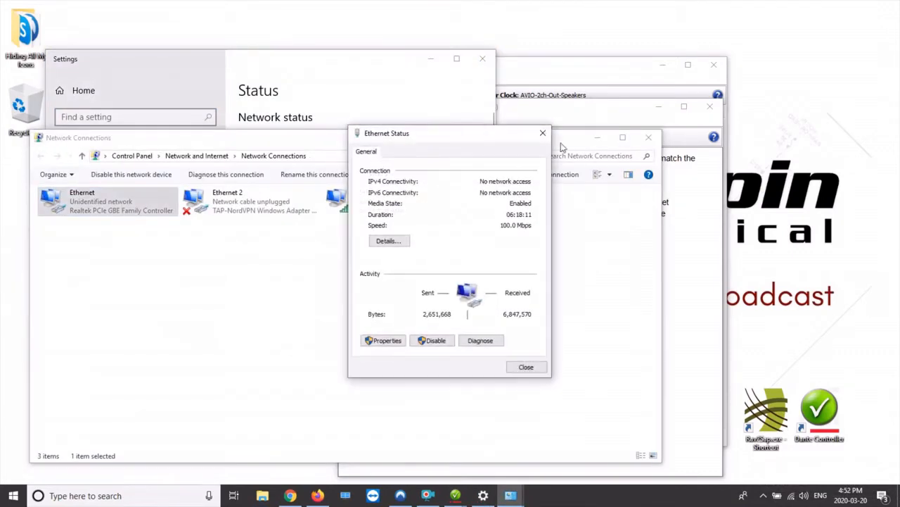
drag(583, 115, 714, 109)
drag(430, 133, 280, 125)
Set the Ethernet adapter's static IPv4 address to 169.254.235.3 and accept the adapter properties
click(238, 334)
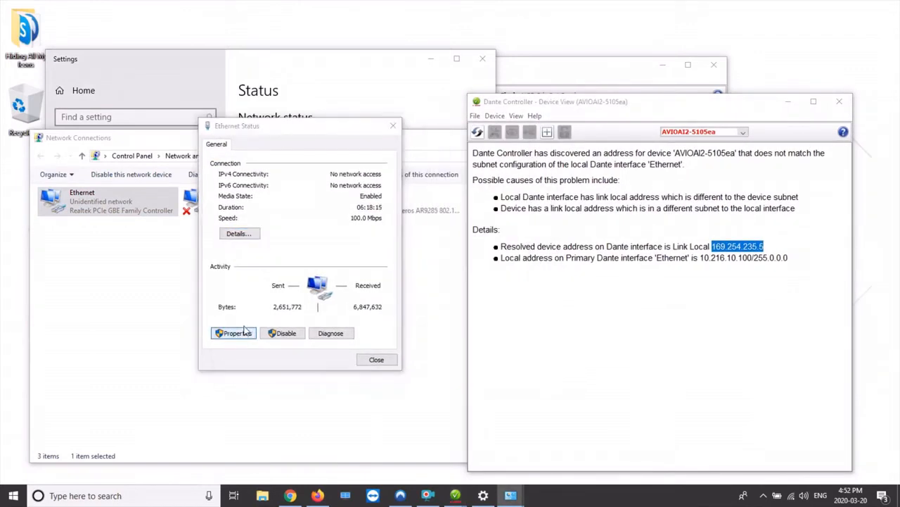
double_click(274, 256)
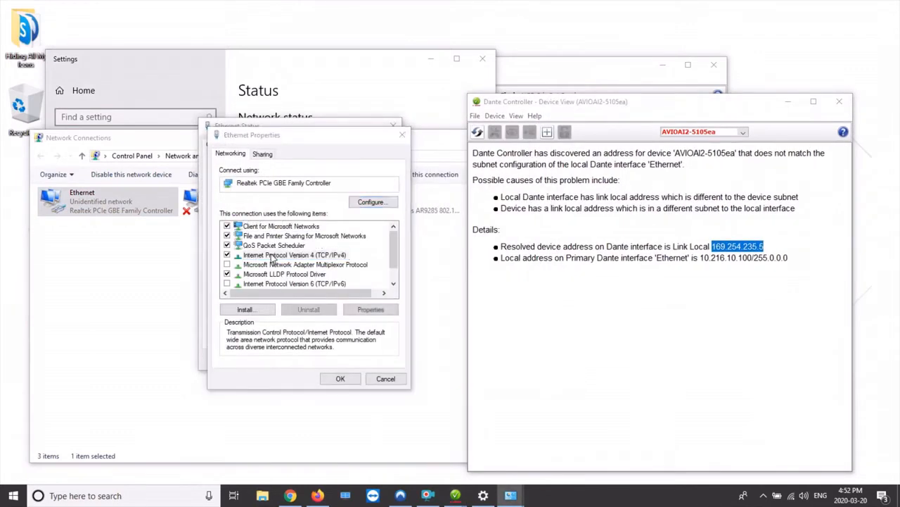
double_click(351, 273)
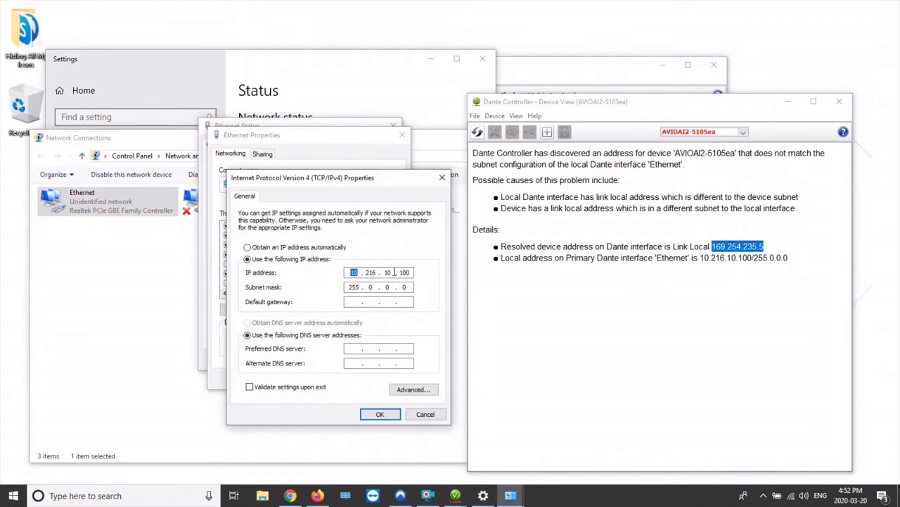
text(169 . )
text(254 . )
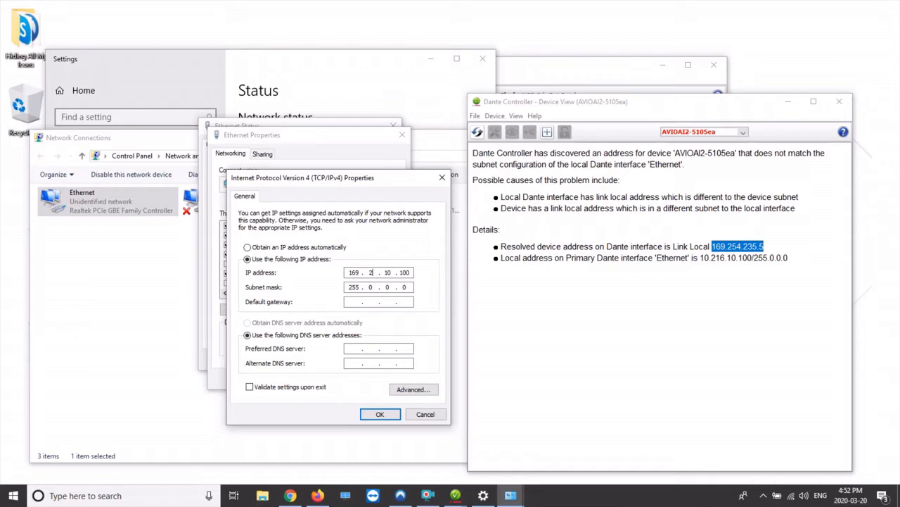
text(235 . 3)
click(380, 414)
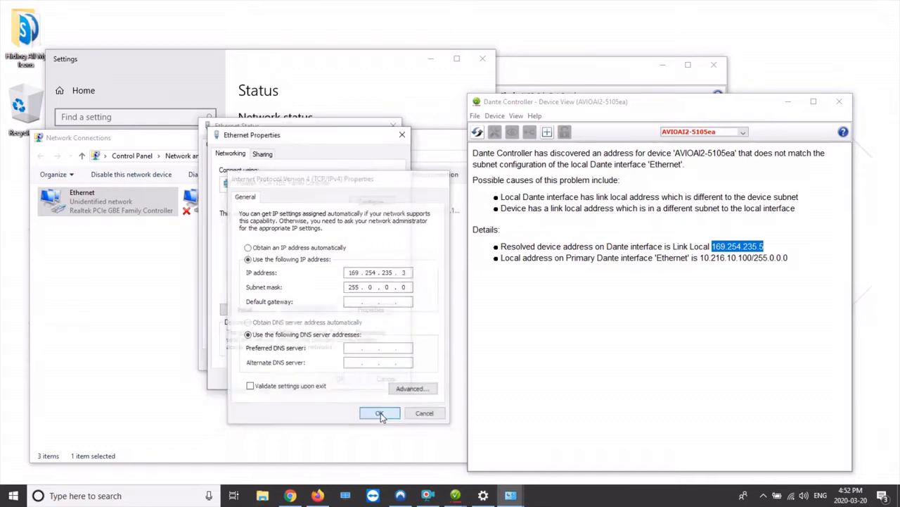
click(344, 379)
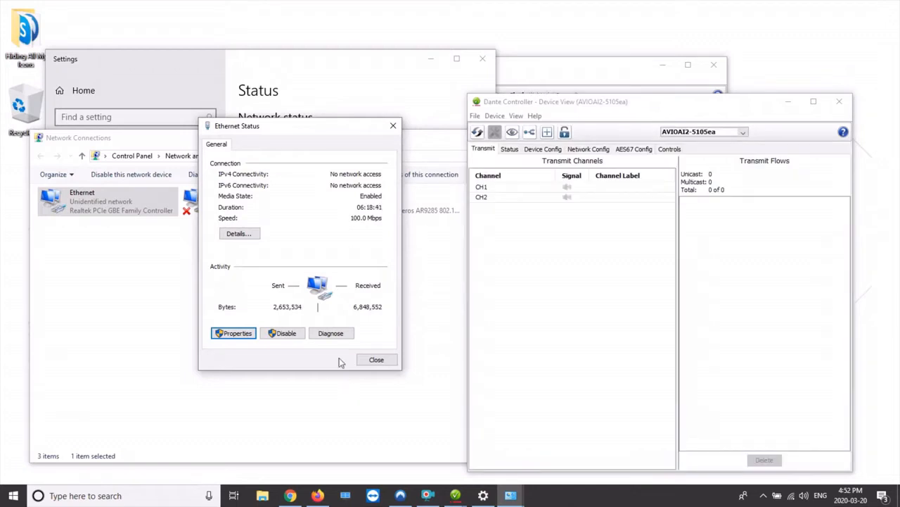
Enter 10.216.10.200 as the manually configured IP address in the network configuration of AVIOAI2-5105ea
click(594, 151)
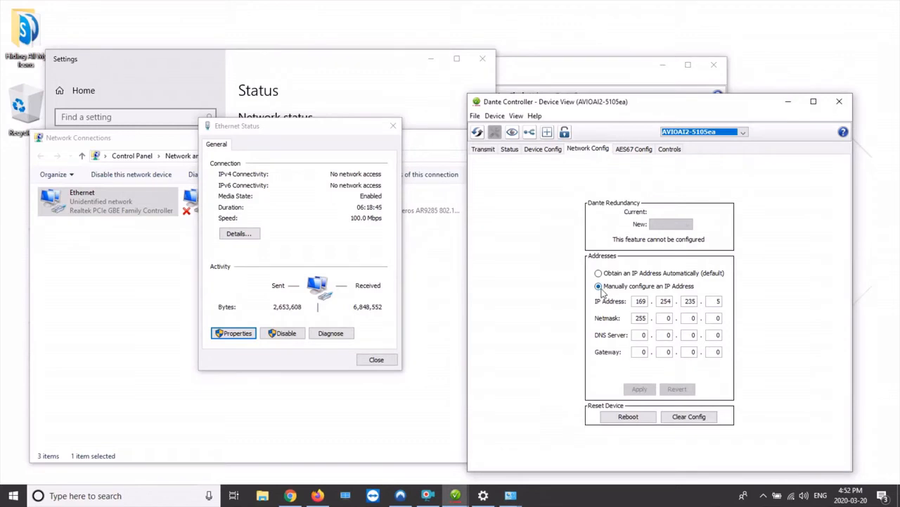
click(602, 288)
double_click(640, 300)
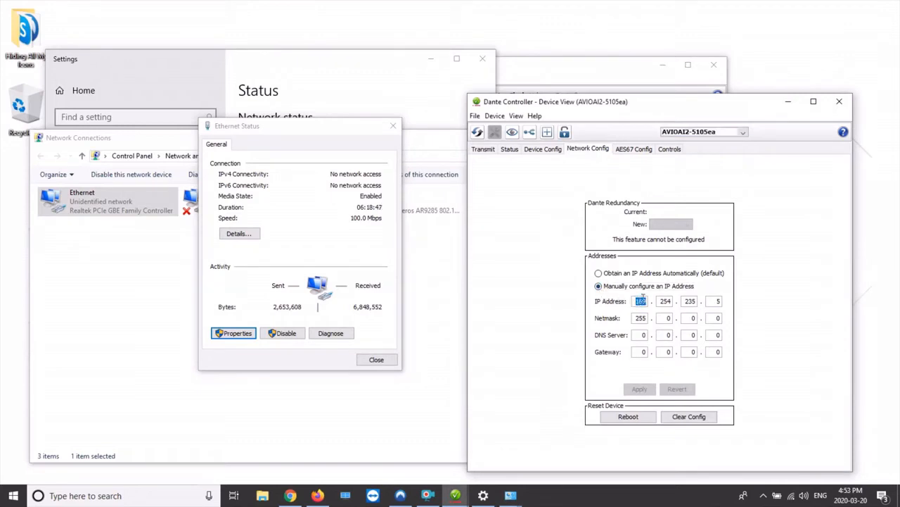
text(10)
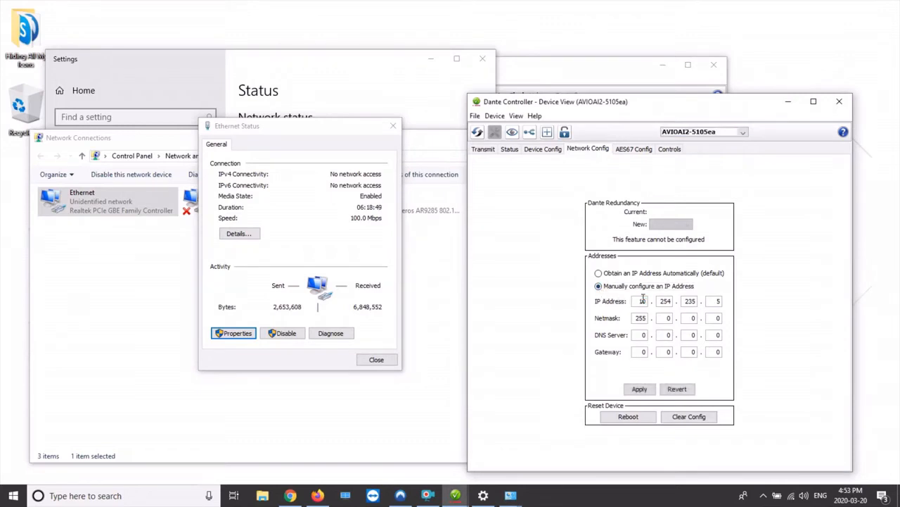
click(661, 300)
drag(687, 301, 700, 304)
text(10)
drag(713, 300, 720, 299)
text(200)
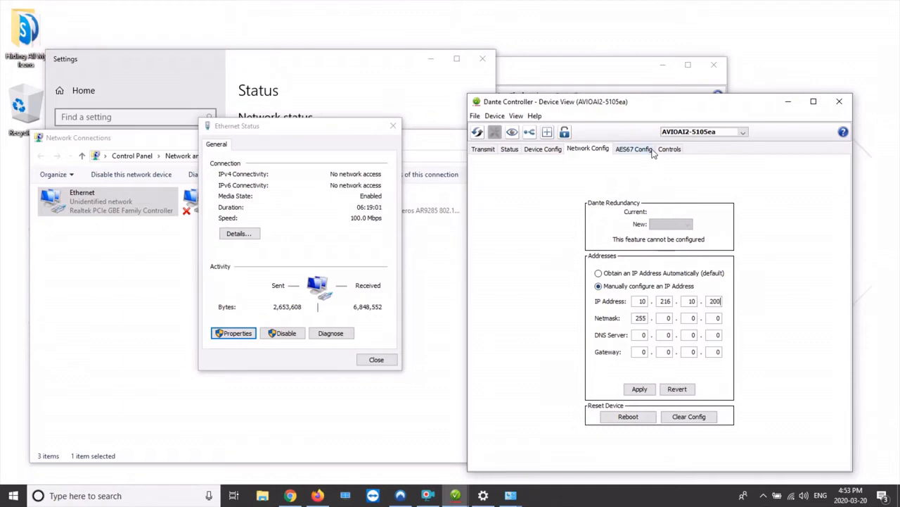
Check the device list in Network View, then change the device's IP address to 10.216.10.150 and apply it
drag(637, 103, 321, 110)
drag(546, 72, 631, 66)
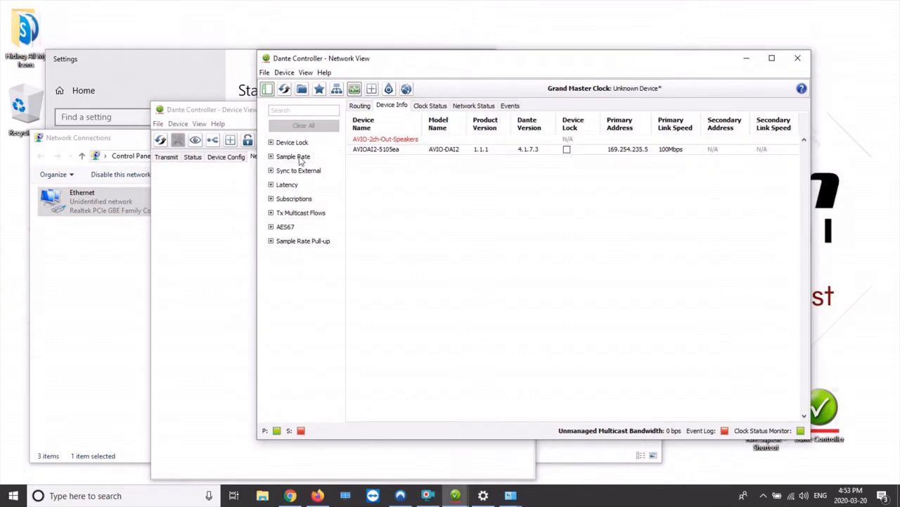
click(242, 115)
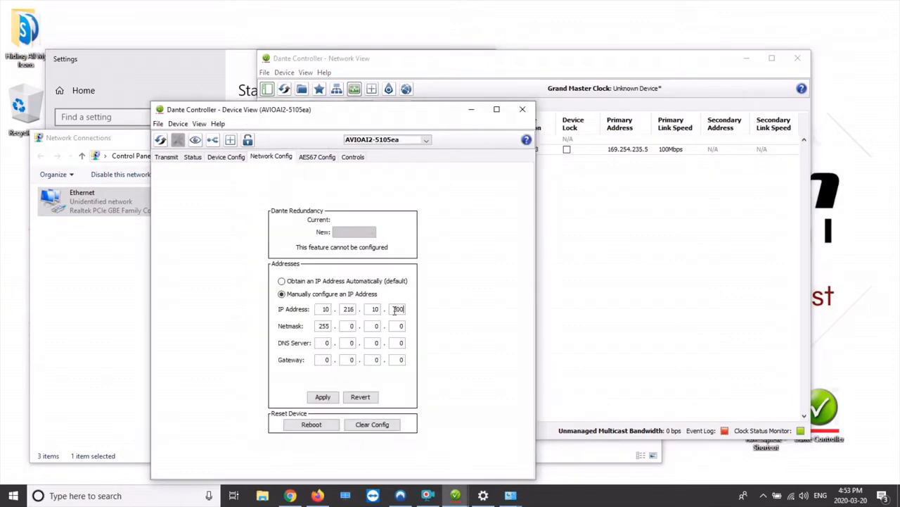
drag(392, 309, 412, 314)
text(1)
click(322, 397)
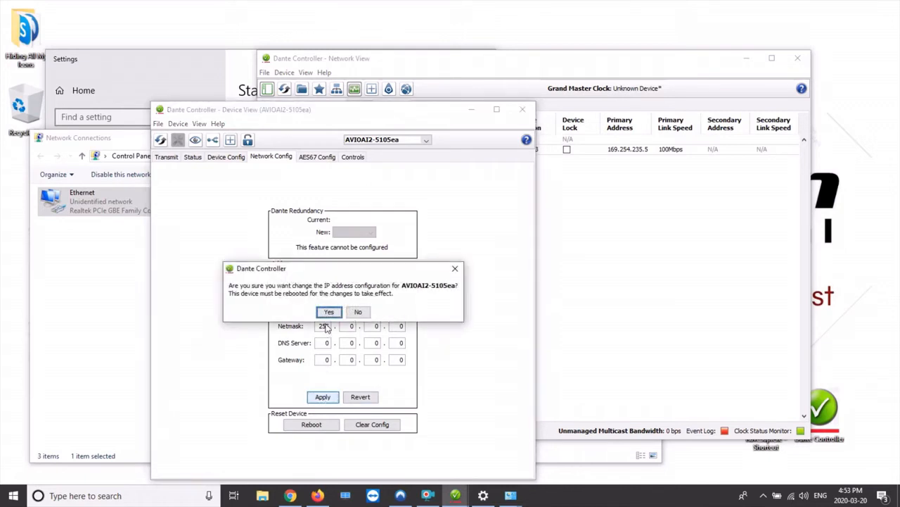
click(328, 312)
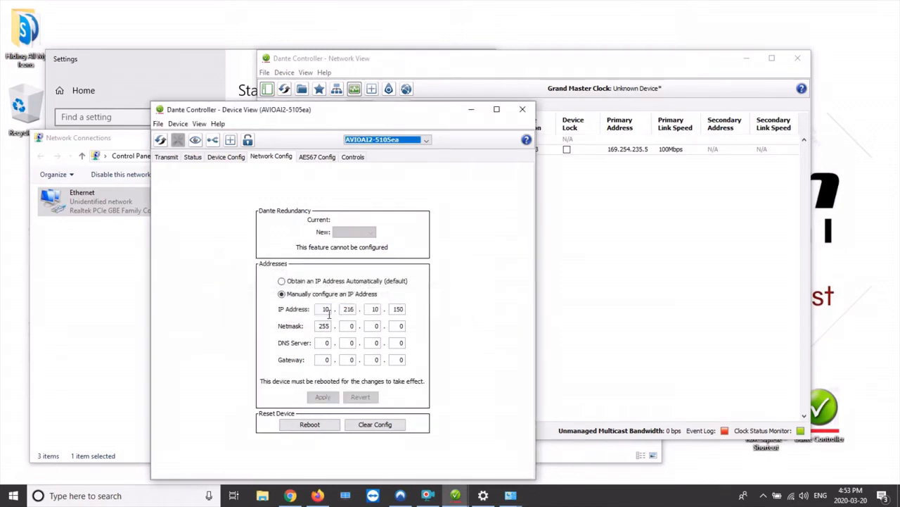
Reboot AVIOAI2-5105ea so the new address takes effect, and close its Device View
click(310, 424)
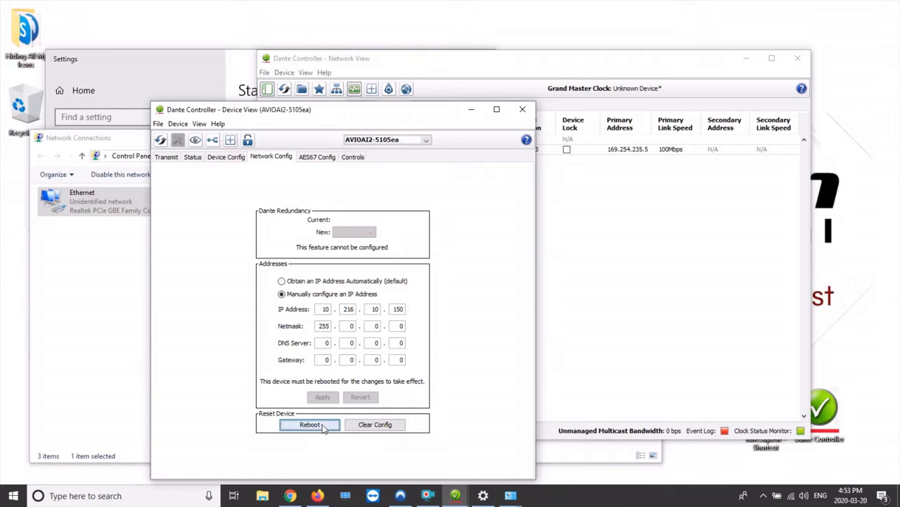
click(328, 308)
drag(292, 116, 251, 165)
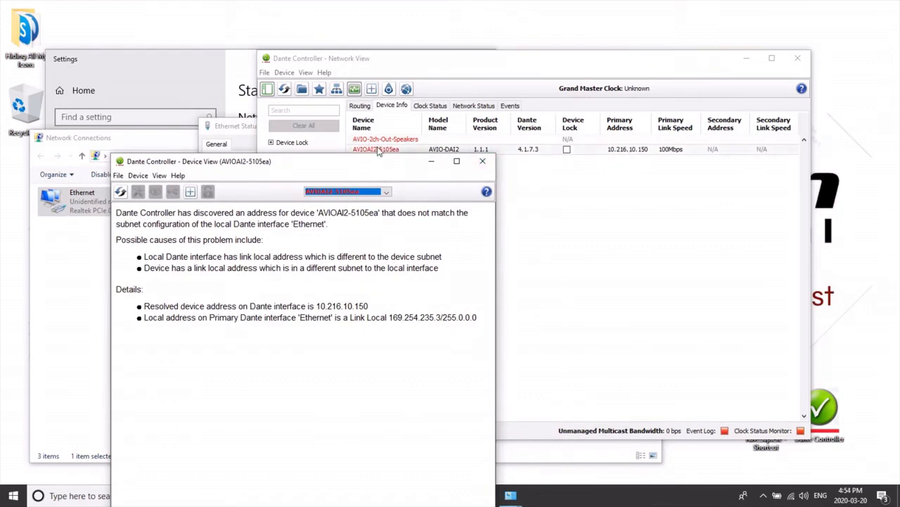
click(482, 163)
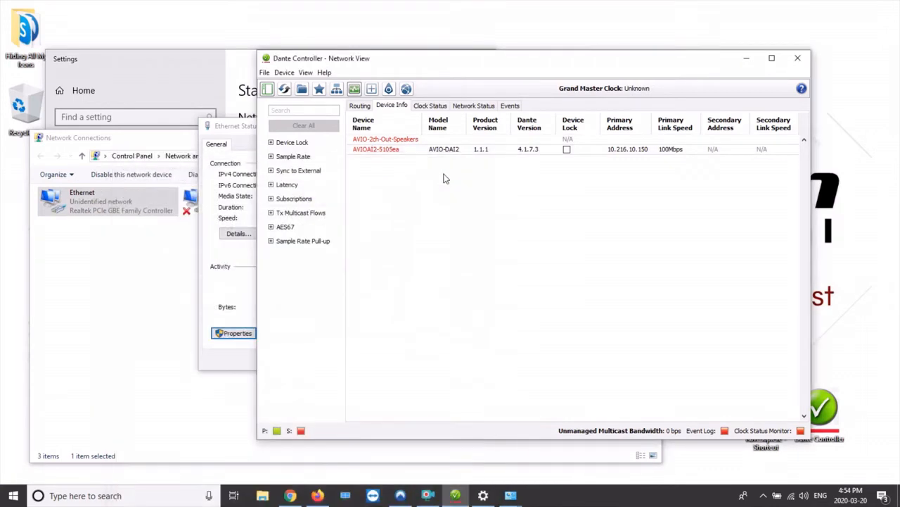
Set the Ethernet adapter's IPv4 address to 10.216.10.100 and close the Ethernet Status and Network Connections windows
click(248, 130)
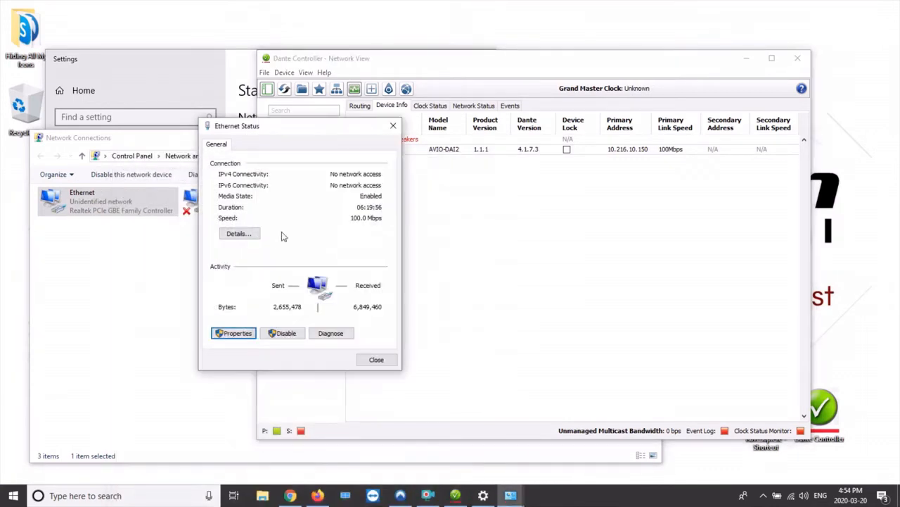
click(242, 333)
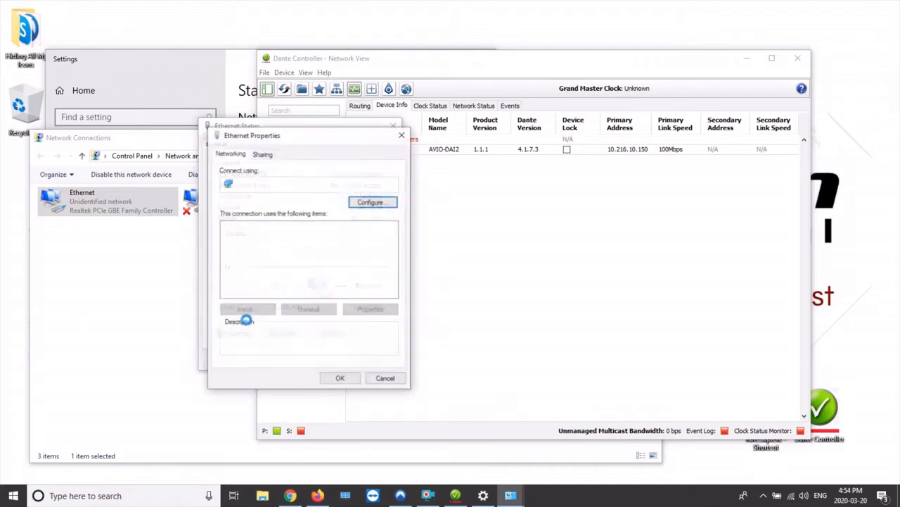
double_click(278, 255)
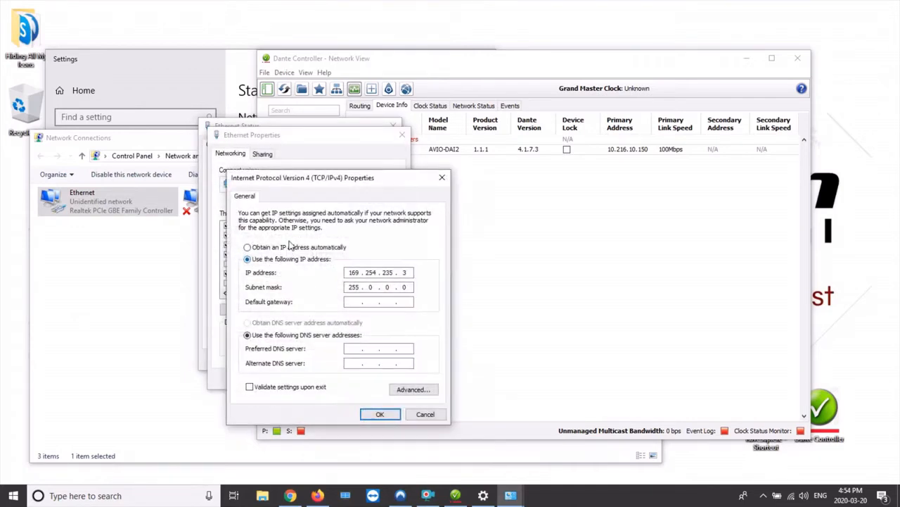
double_click(362, 272)
text(10 . 216 . 10 . 1)
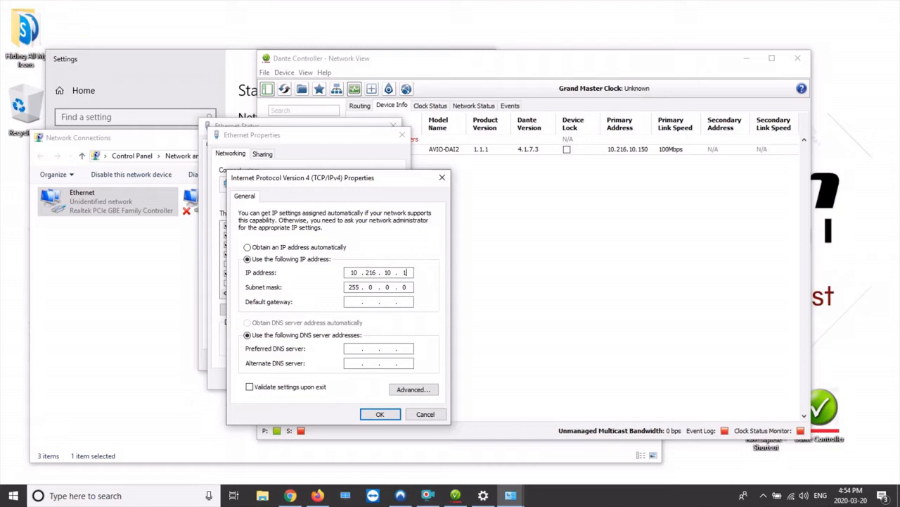
text(00)
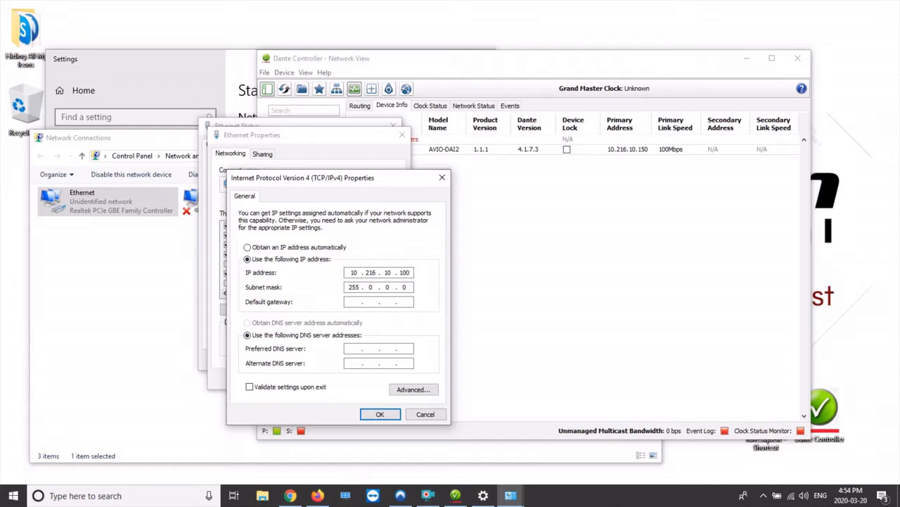
click(378, 415)
click(340, 378)
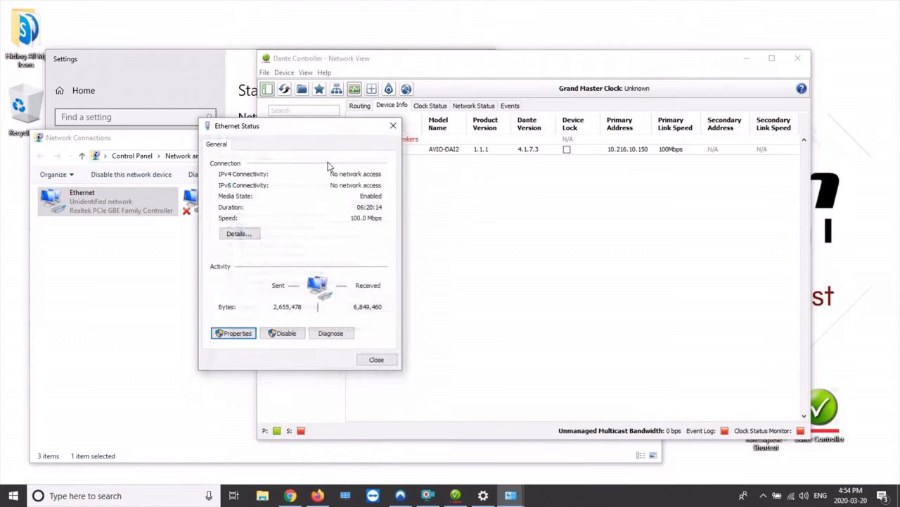
click(392, 128)
click(140, 294)
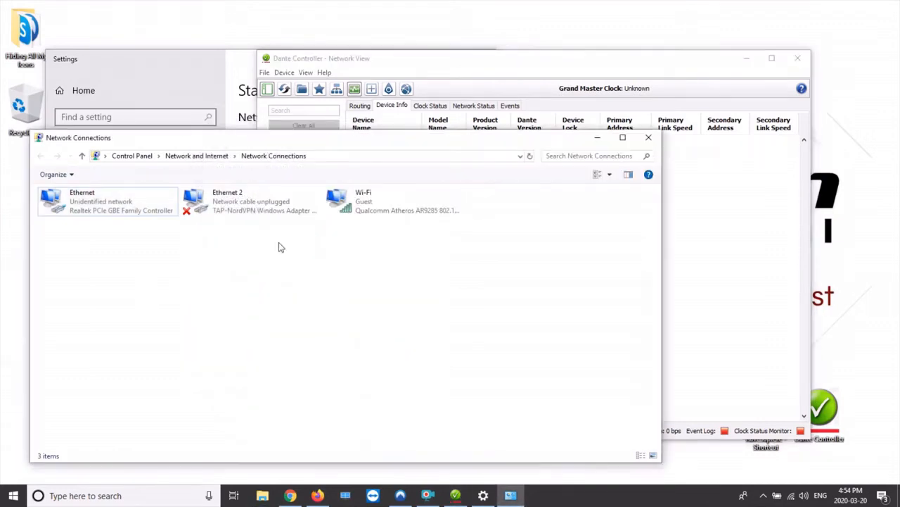
click(648, 135)
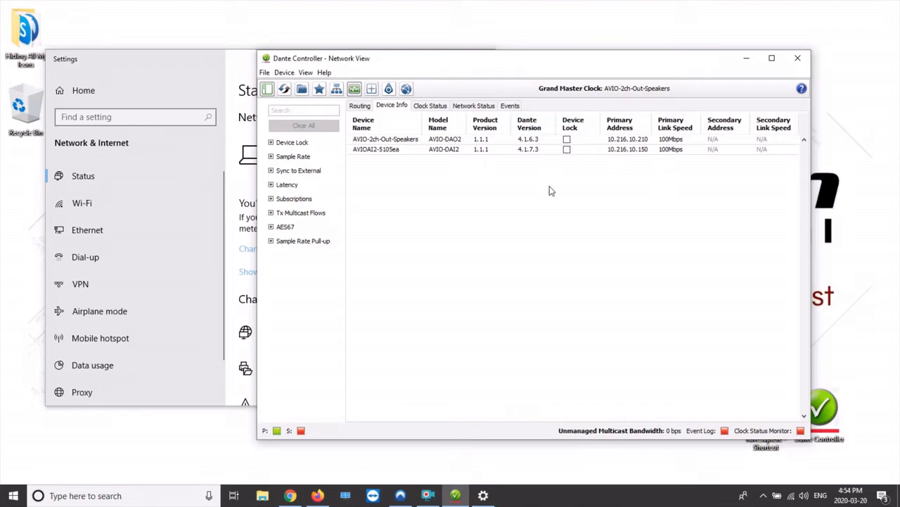
Rename the AVIOAI2-5105ea device to AVIO-2ch-In-CD in its device configuration and apply the new name
double_click(382, 151)
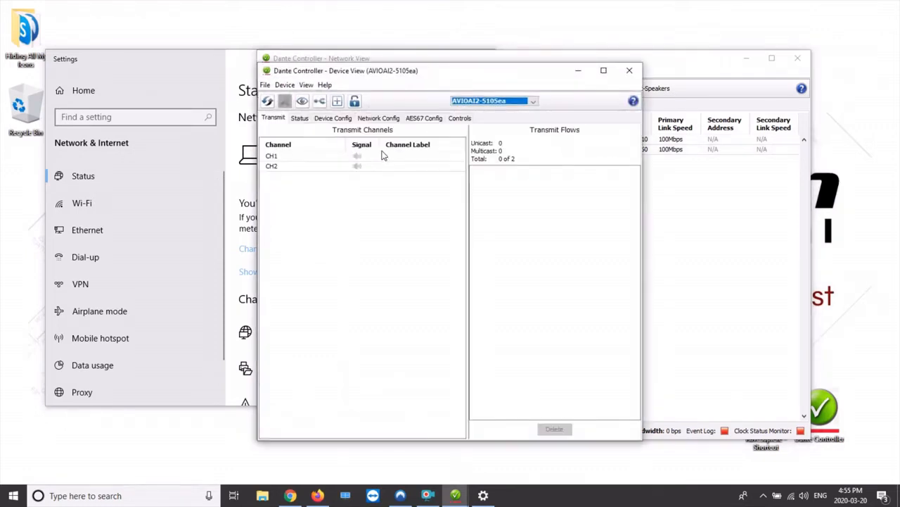
click(328, 120)
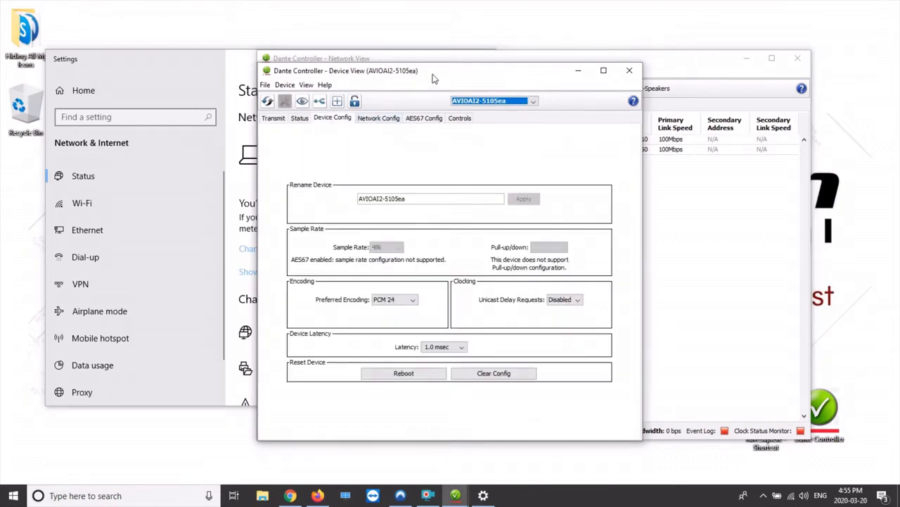
drag(432, 74, 249, 181)
drag(239, 307, 138, 313)
text(AVIO)
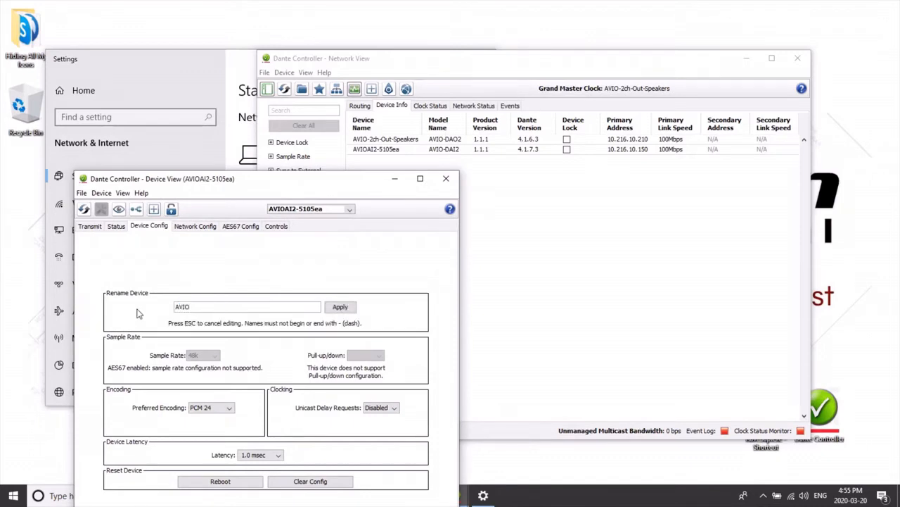
text(-2ch-INn-CD)
click(340, 307)
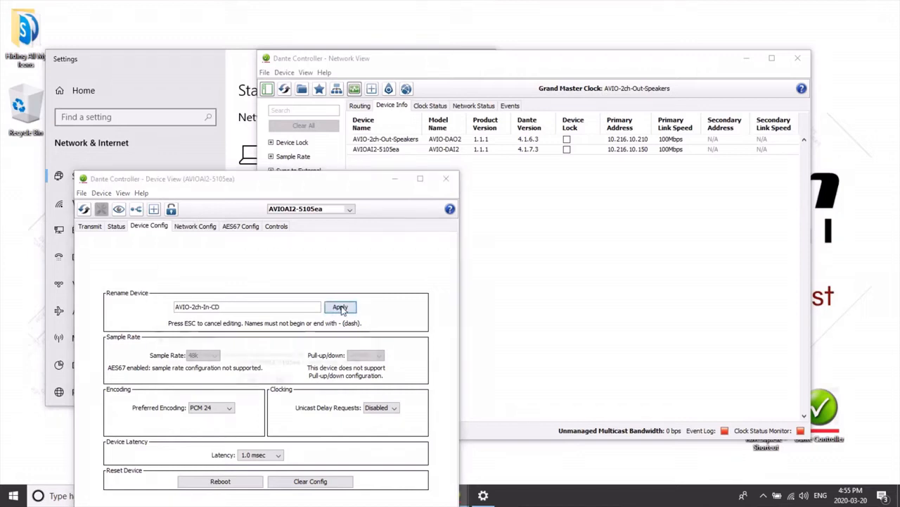
click(254, 381)
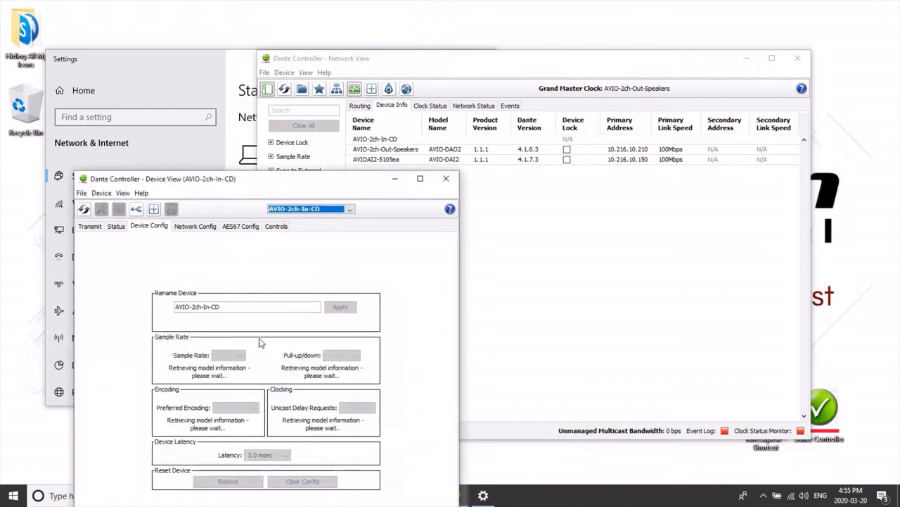
Reboot AVIO-2ch-In-CD from its device configuration and close its Device View
drag(262, 183, 247, 111)
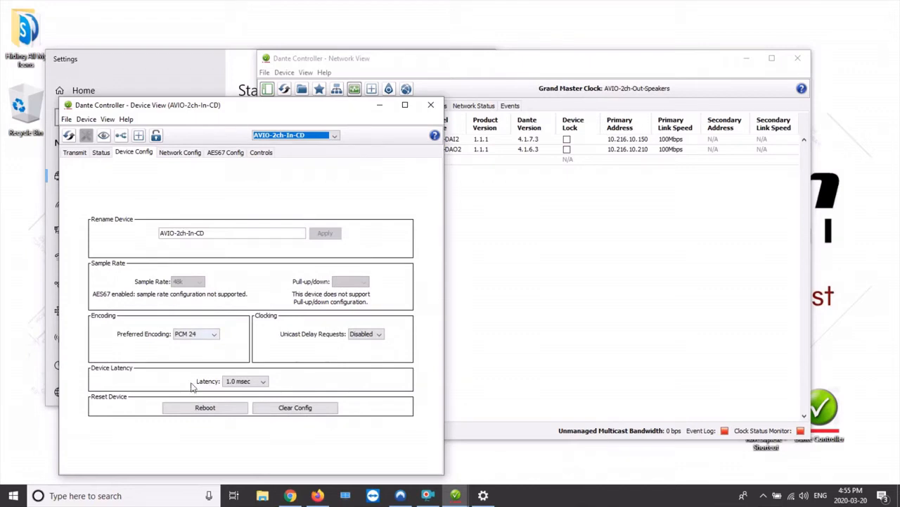
click(207, 408)
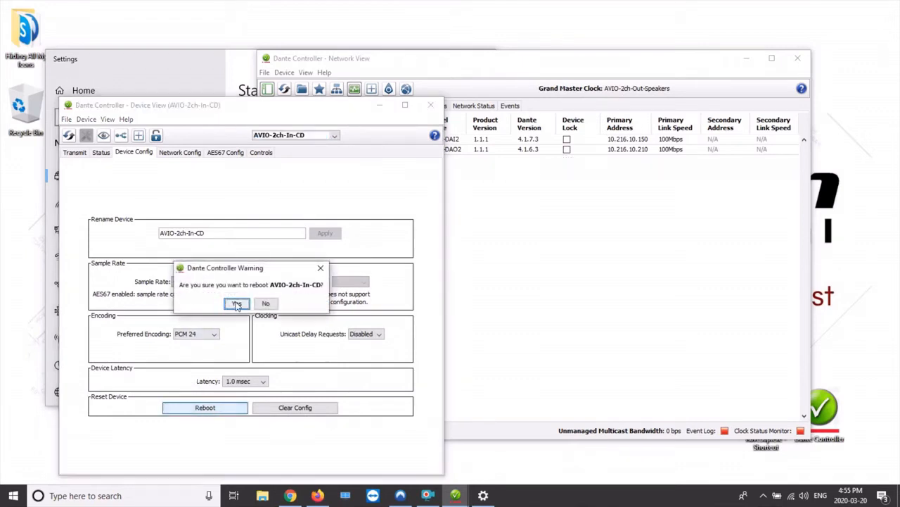
click(237, 304)
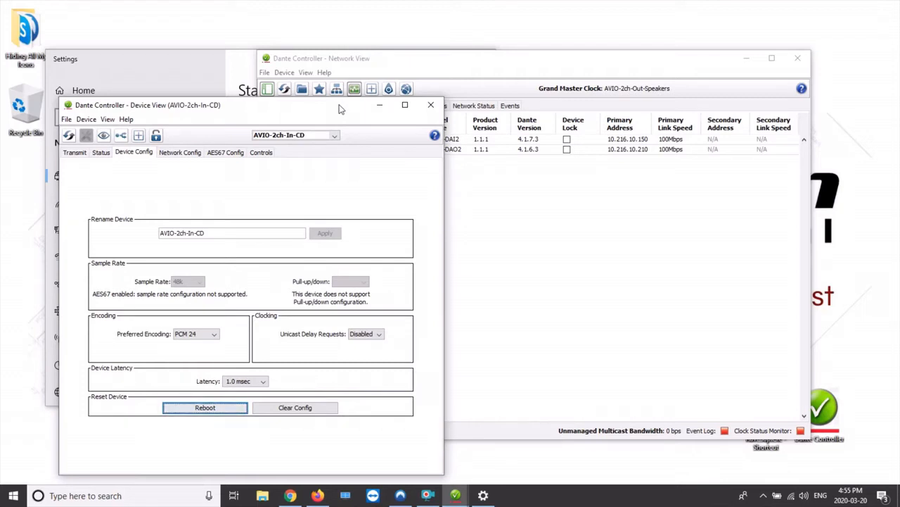
click(430, 106)
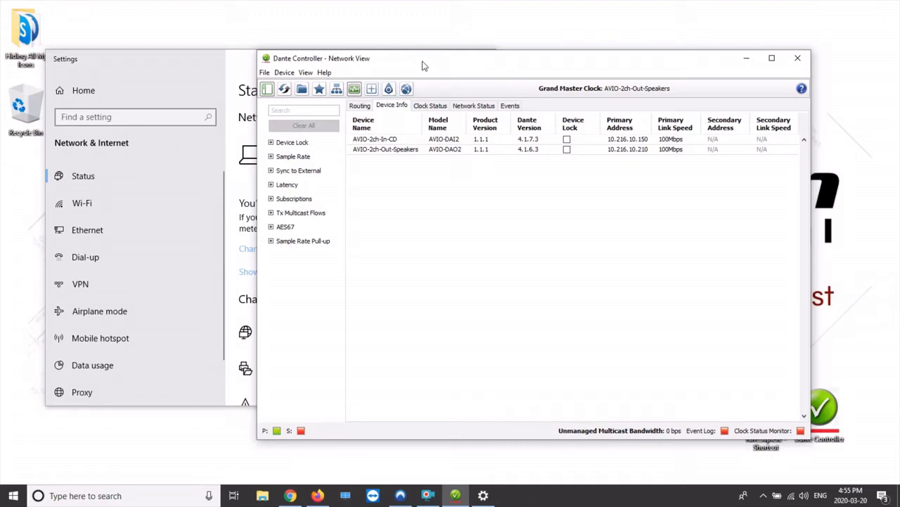
Check Dante Updater for available updates, up-to-date devices and devices needing manufacturer consultation, and close it
click(389, 90)
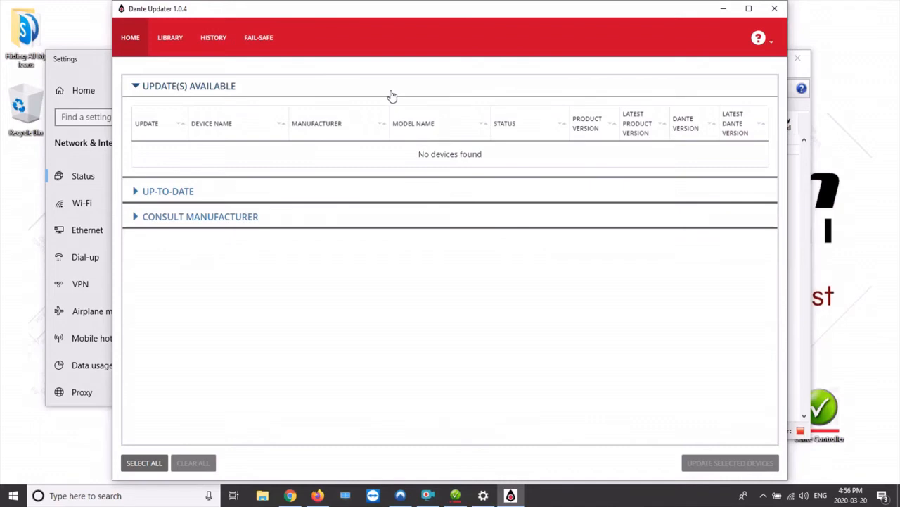
click(136, 192)
click(135, 243)
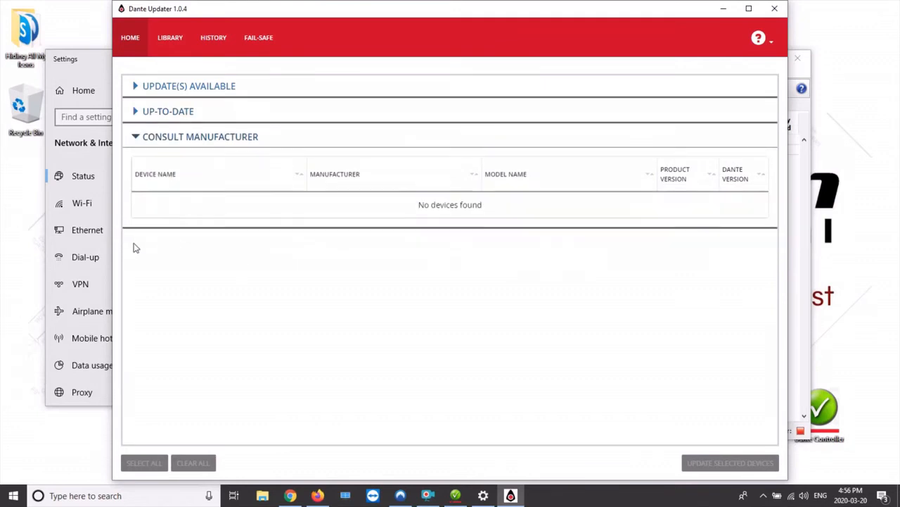
click(136, 111)
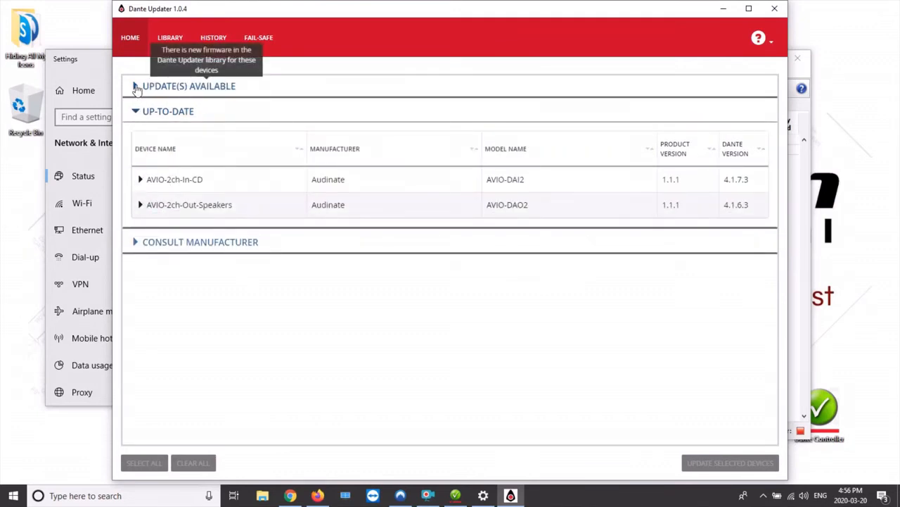
click(136, 86)
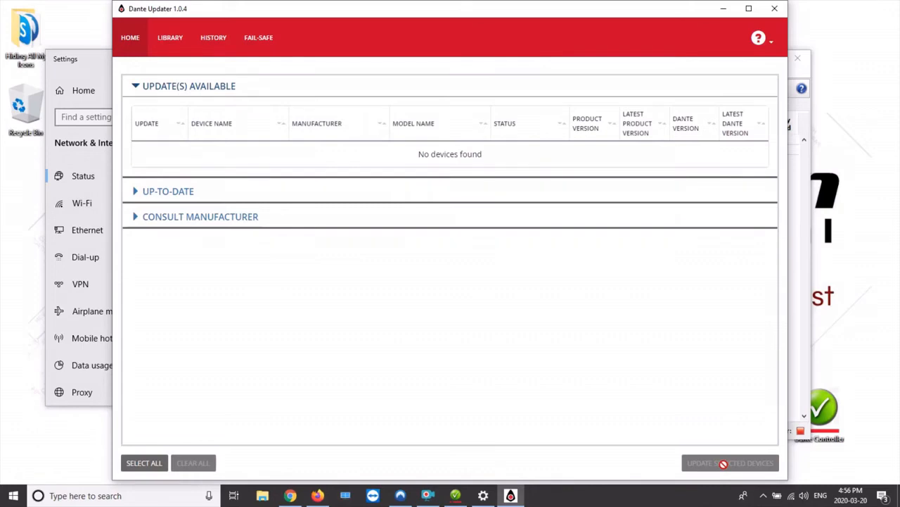
click(775, 10)
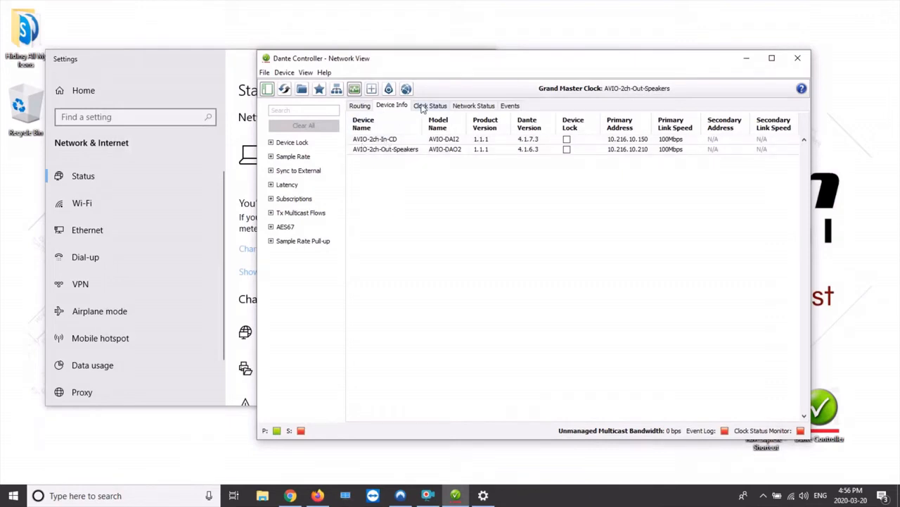
Open the AES67 configuration of AVIO-2ch-In-CD from the network's device list
click(364, 107)
click(395, 107)
double_click(385, 140)
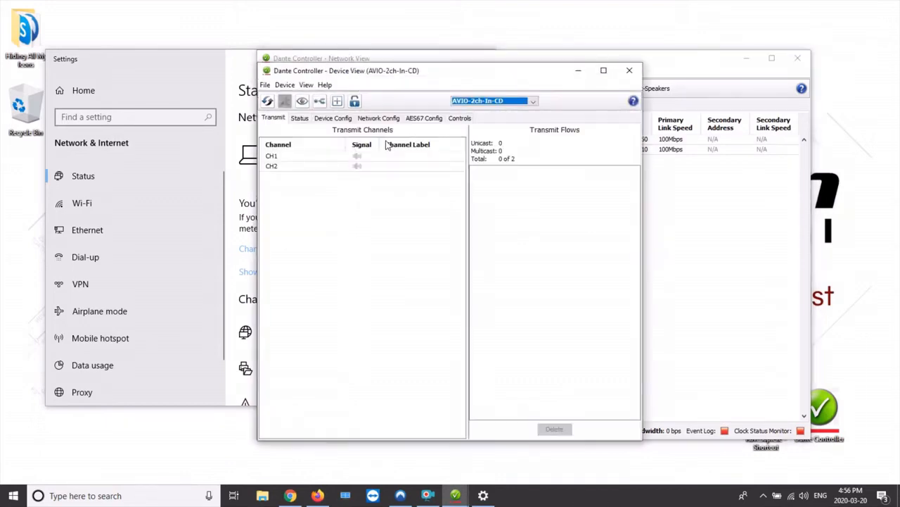
click(424, 118)
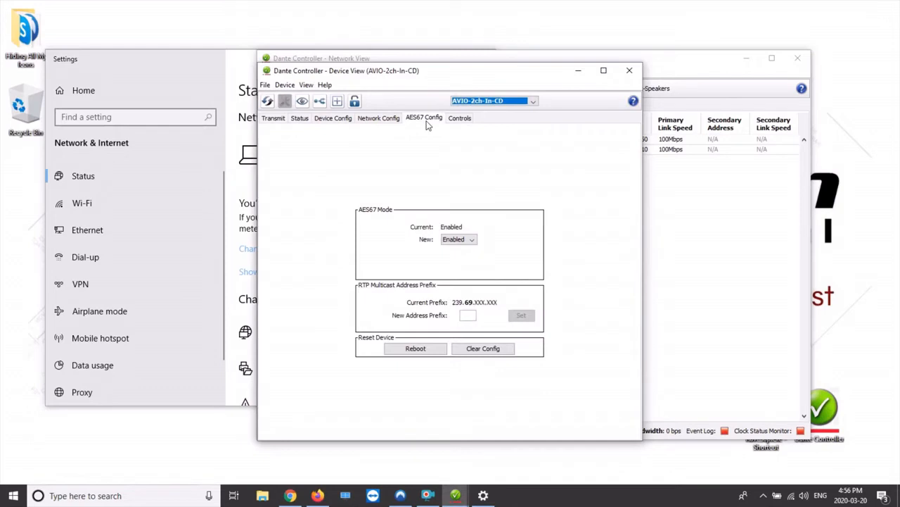
Switch the AES67 mode of AVIO-2ch-In-CD to Disabled and back to Enabled
click(468, 240)
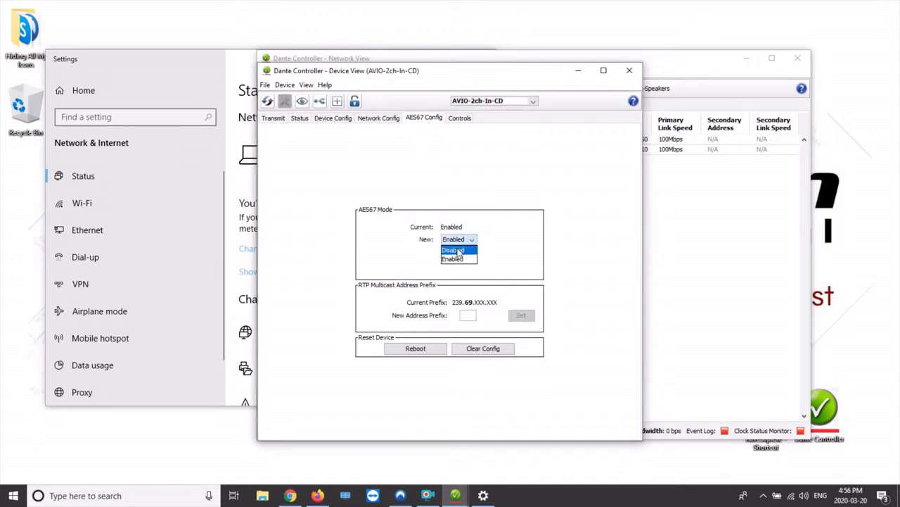
click(465, 253)
click(435, 273)
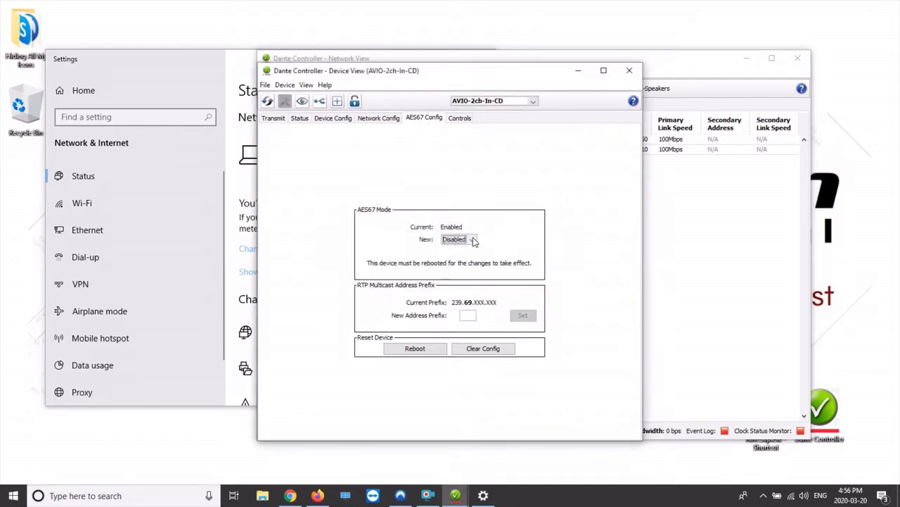
click(473, 239)
click(454, 260)
click(436, 272)
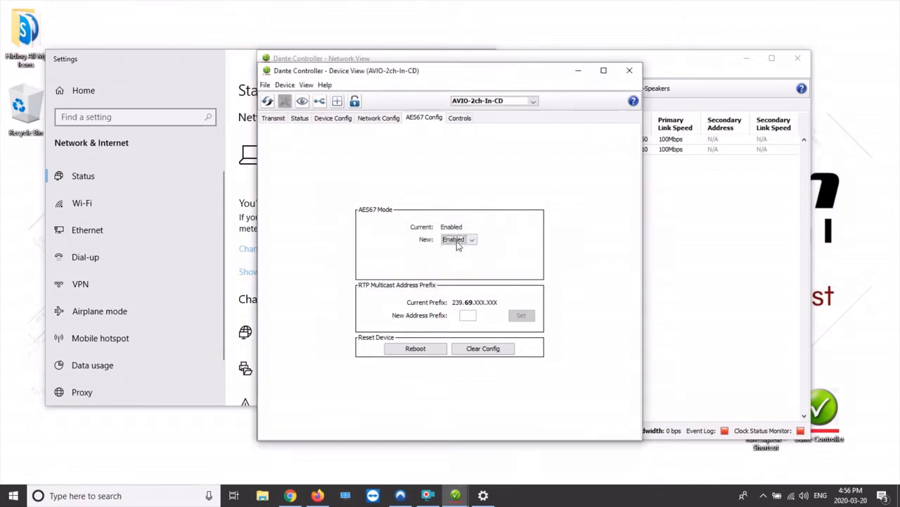
Reboot AVIO-2ch-In-CD from its AES67 configuration and confirm the reboot
click(460, 317)
click(415, 349)
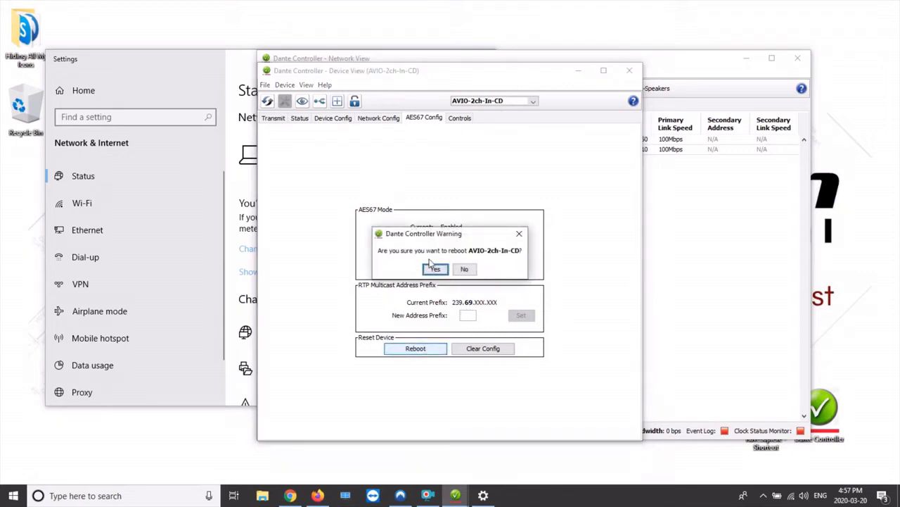
click(436, 269)
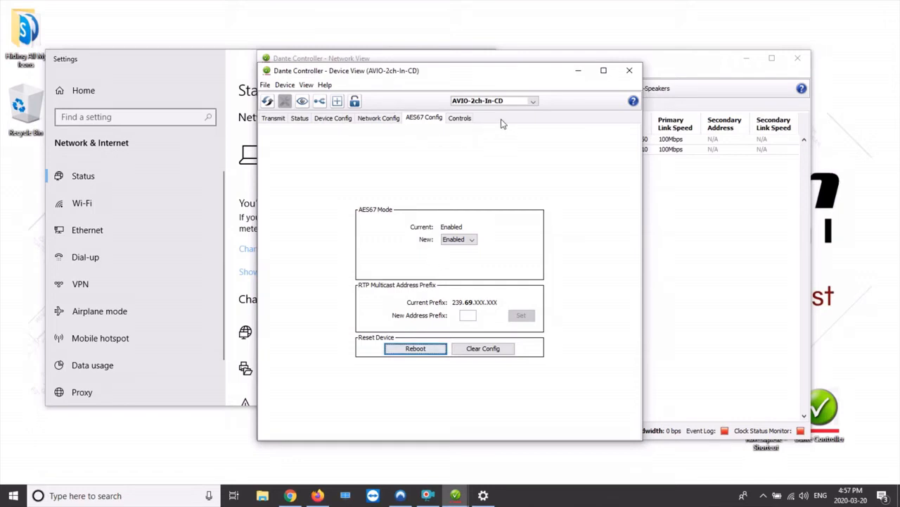
Review the device's controls, AES67, network, device configuration and status settings, its transmit channels, and the available device commands
click(462, 120)
click(424, 121)
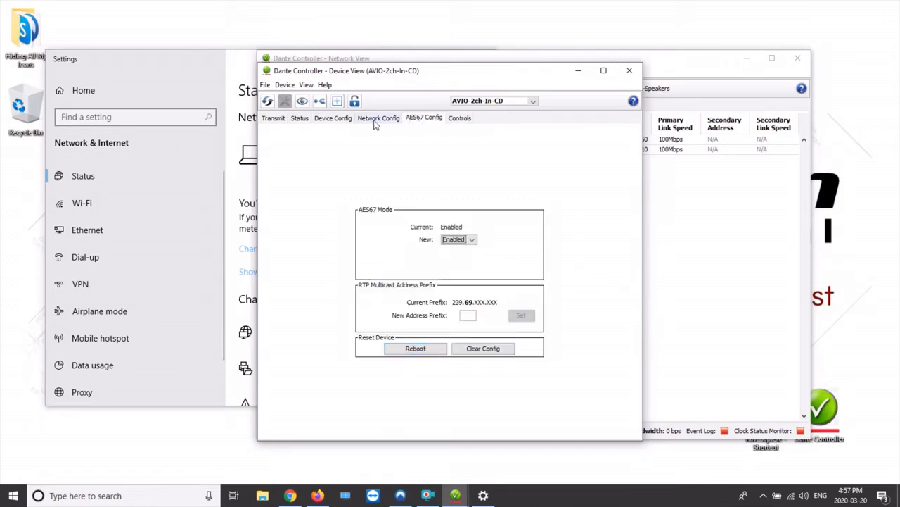
click(376, 121)
click(331, 120)
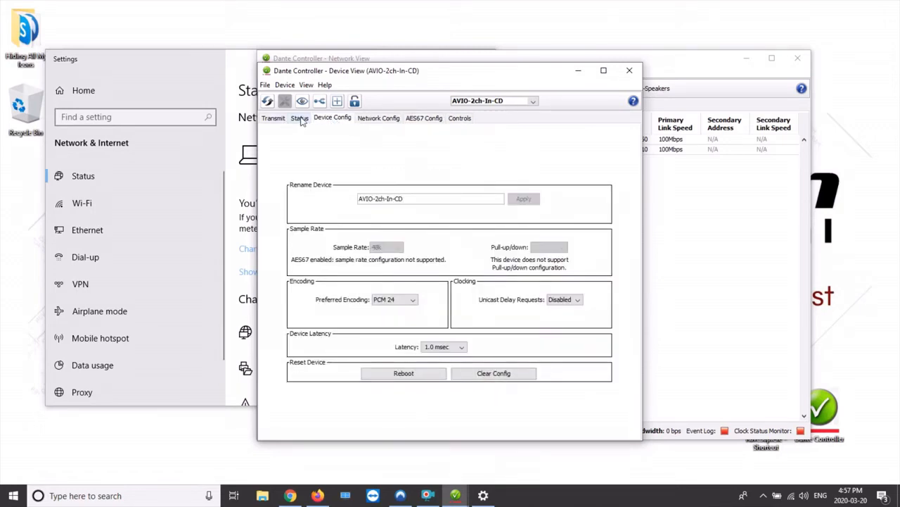
click(300, 120)
click(278, 121)
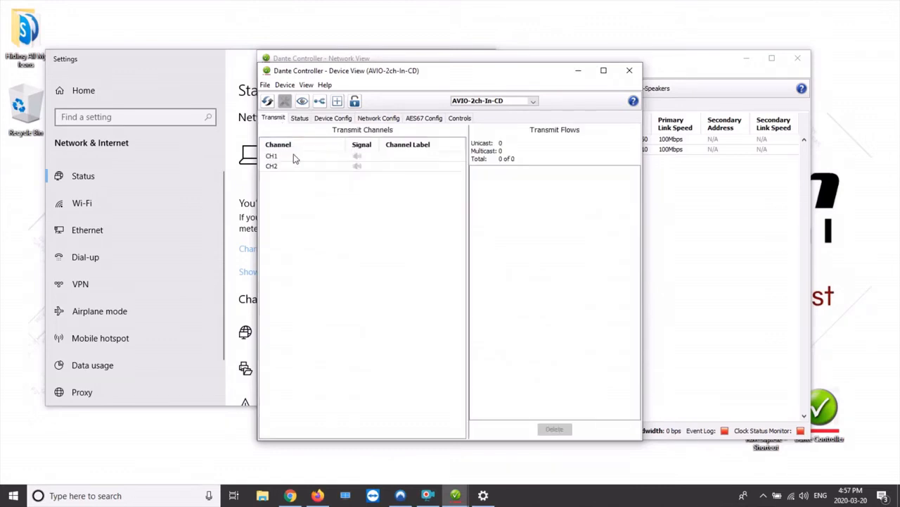
click(267, 86)
mouse_move(285, 87)
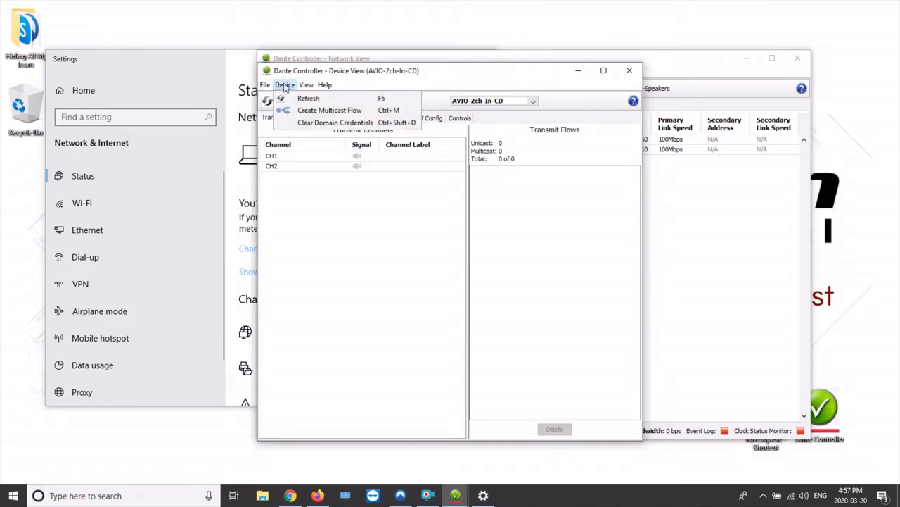
click(328, 73)
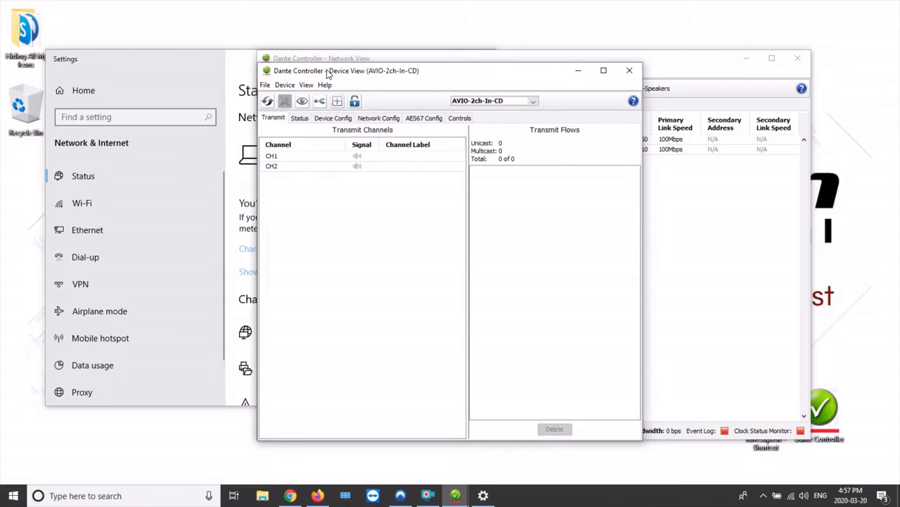
Start a new multicast flow for AVIO-2ch-In-CD and configure it as AES67 with an automatic destination address
drag(426, 77, 307, 66)
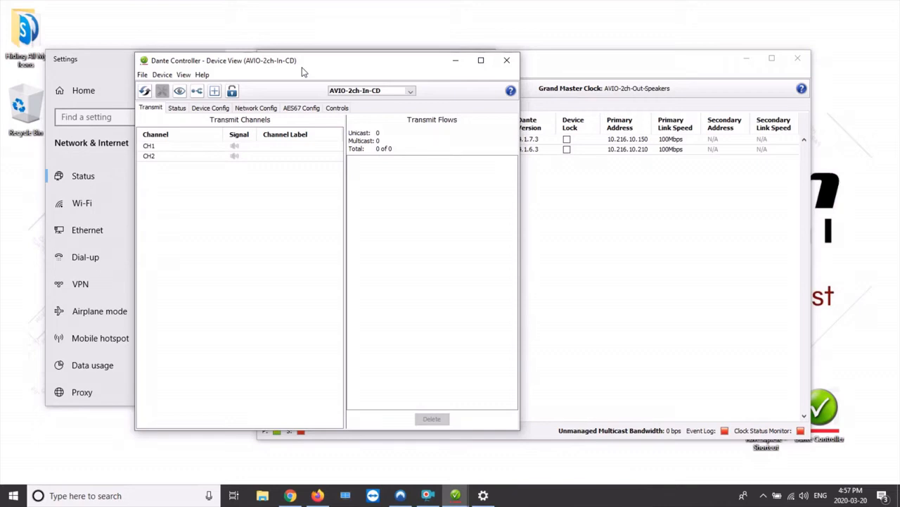
click(163, 75)
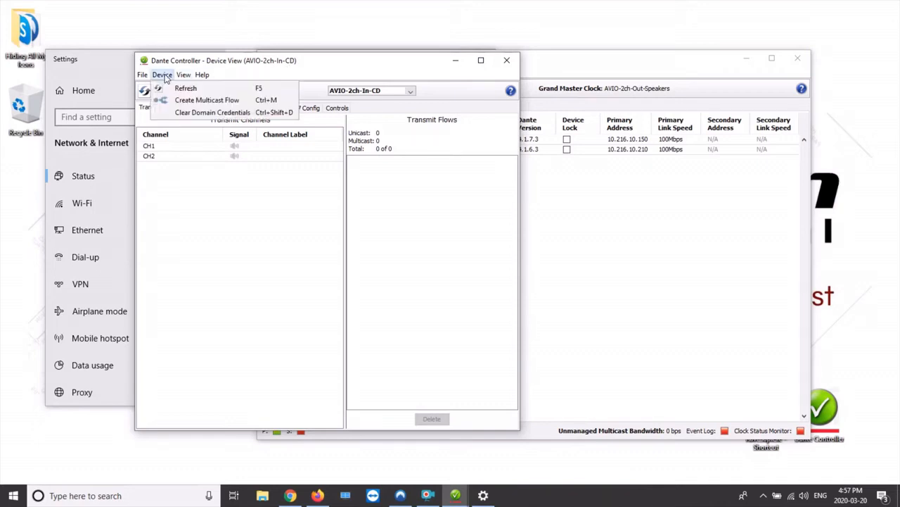
click(203, 101)
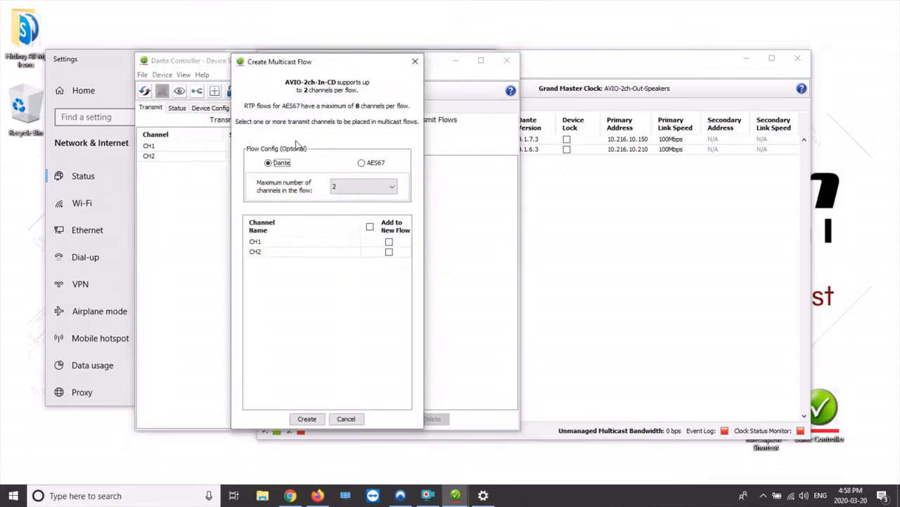
click(362, 163)
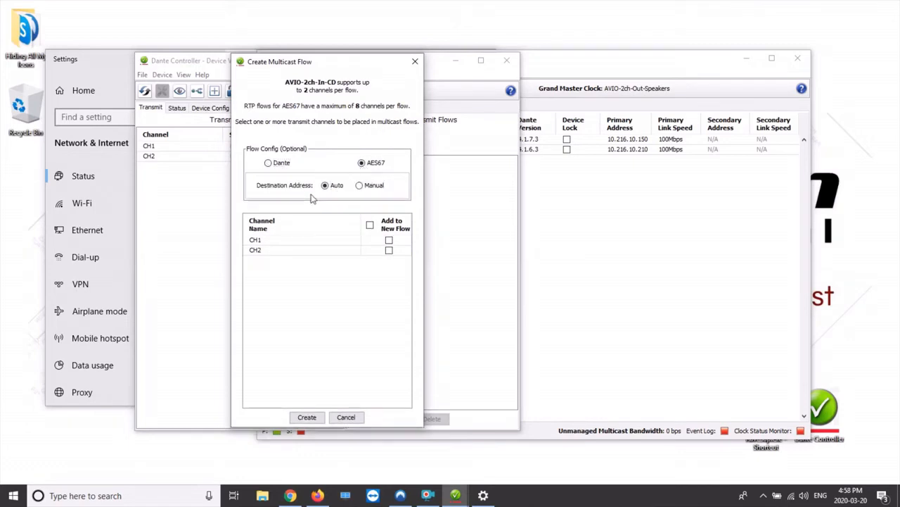
click(360, 185)
click(327, 268)
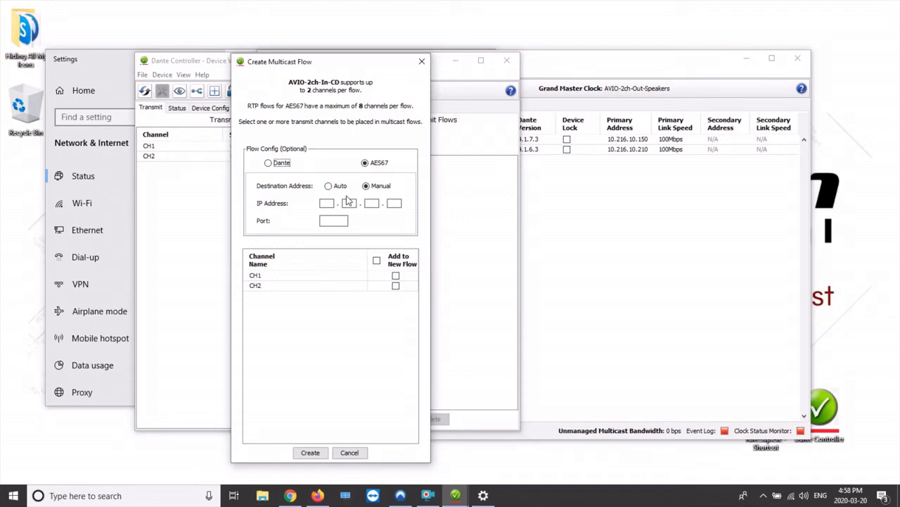
click(329, 186)
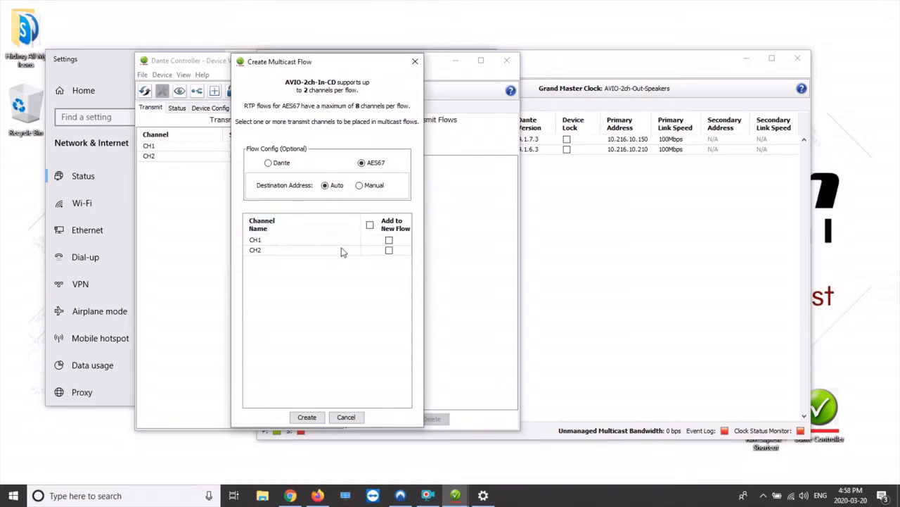
Add CH1 and CH2 to the new AES67 flow, create it, and select it among the transmit flows
click(390, 240)
click(389, 250)
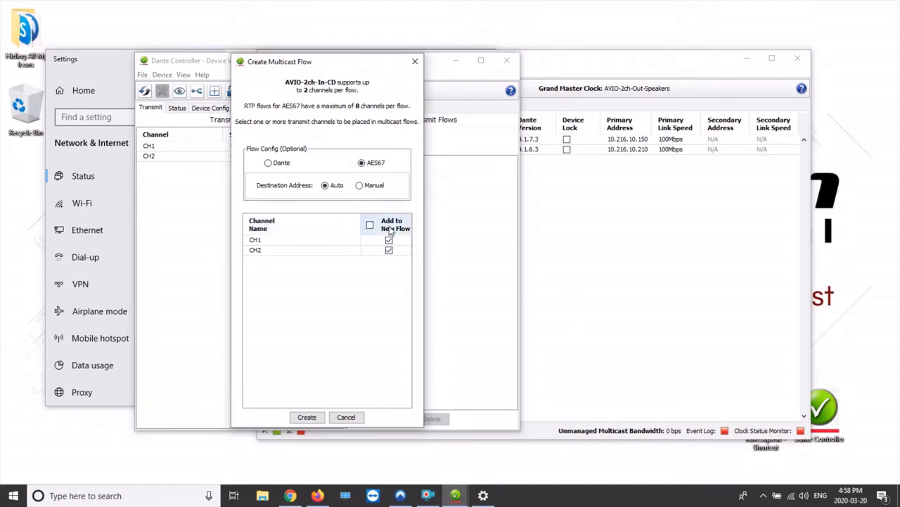
click(307, 417)
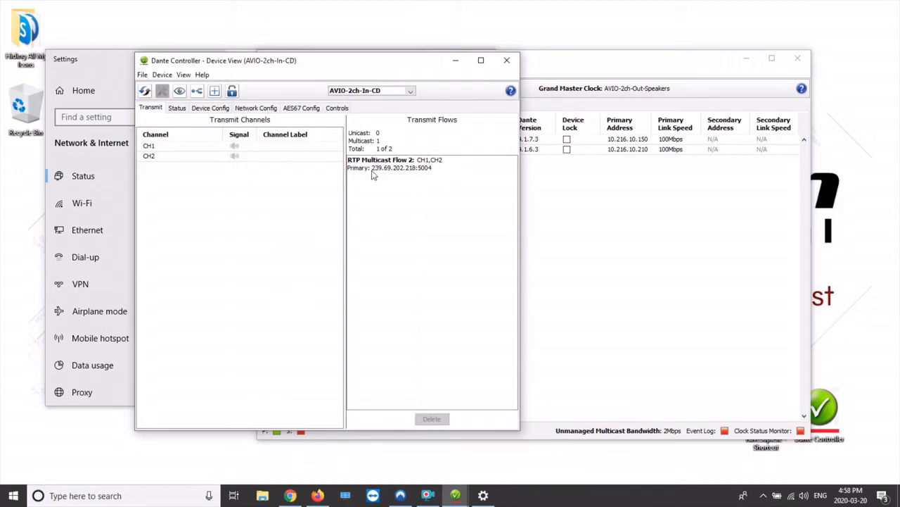
click(434, 170)
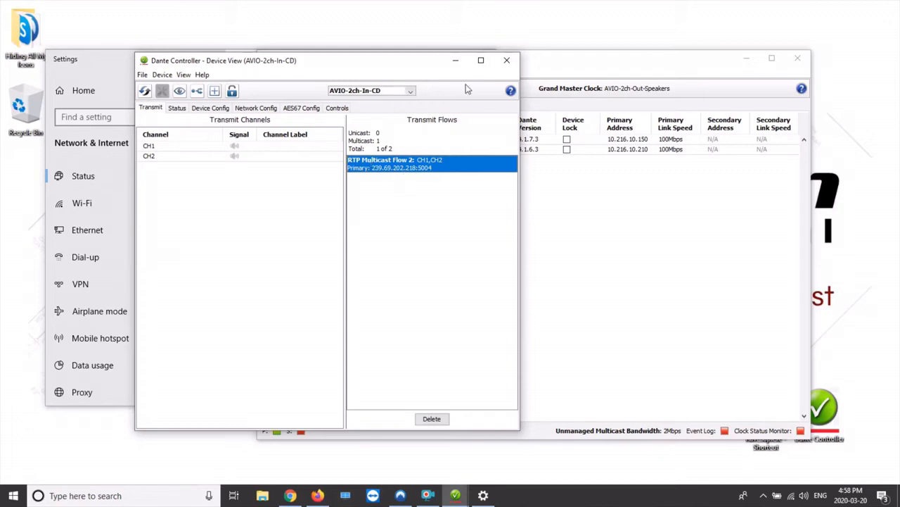
Close the device view, switch to the iQx Control Center in Firefox, and create a Line Input source profile named CD Player
click(506, 61)
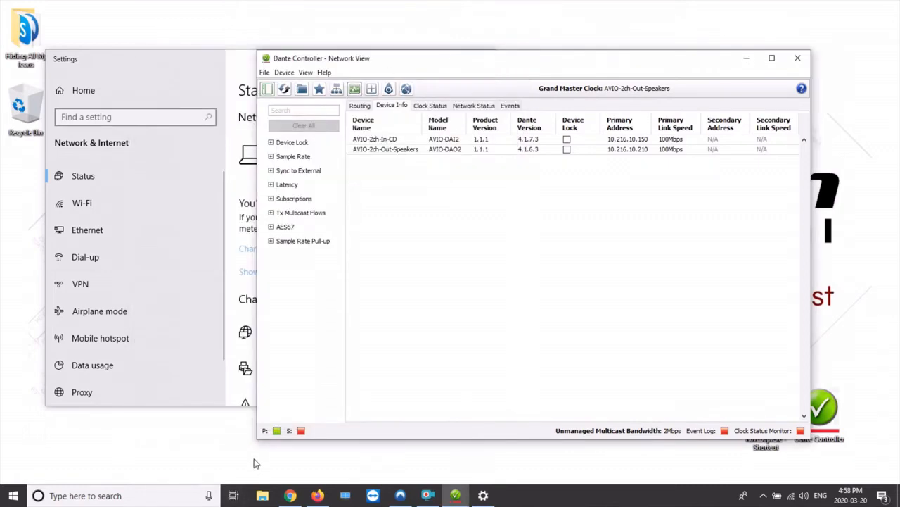
click(289, 495)
click(304, 497)
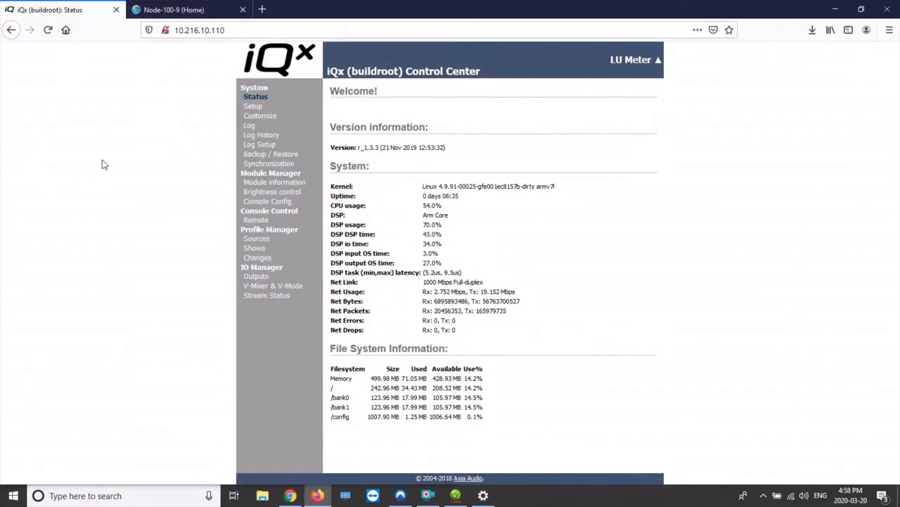
click(256, 241)
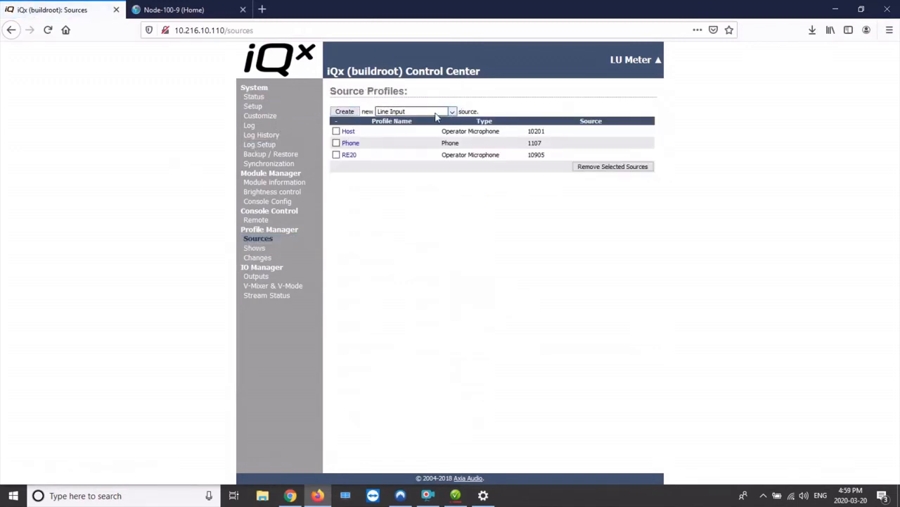
click(345, 112)
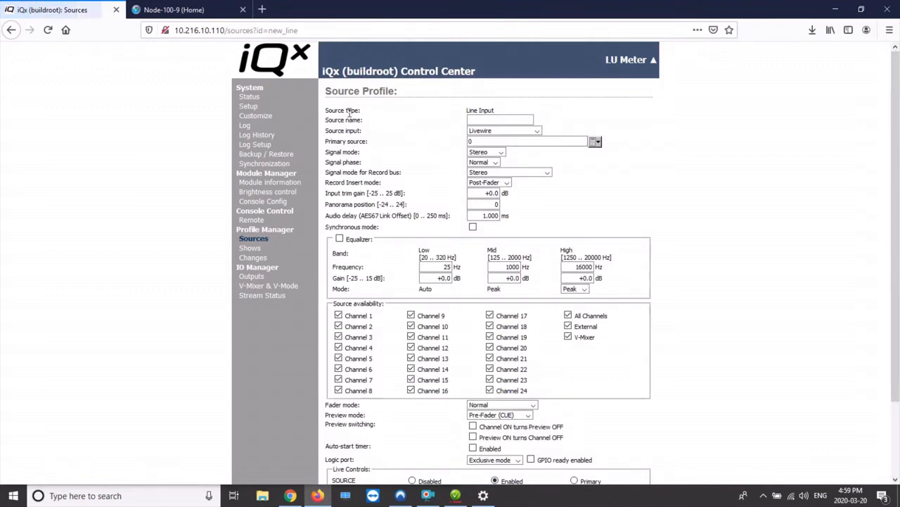
click(507, 119)
text(CD Player)
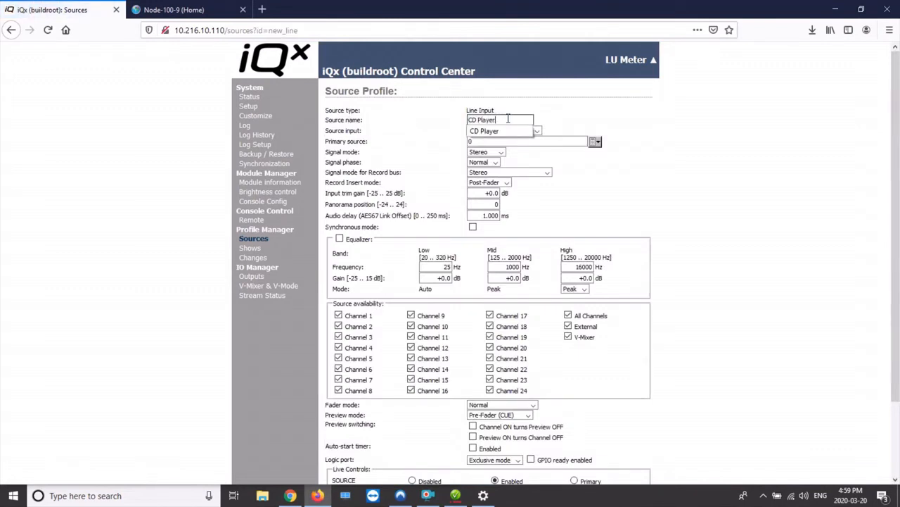
click(556, 114)
Set the CD Player source input to AES67 Multicast and its primary source to 239.69.202.218:5004
click(538, 132)
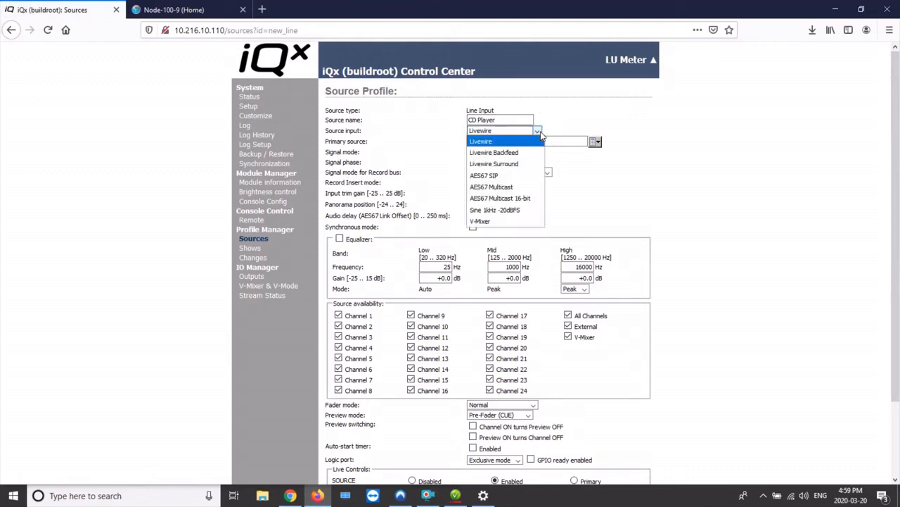
click(507, 188)
click(494, 142)
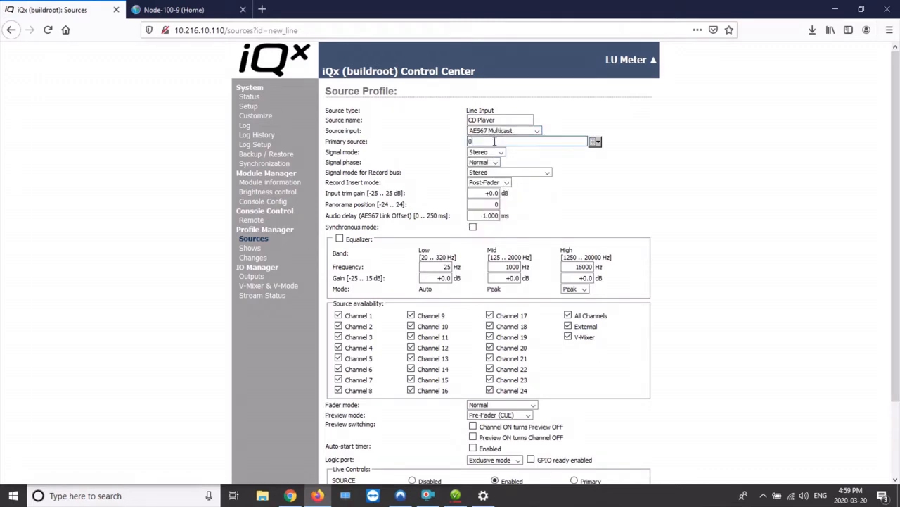
drag(494, 142, 458, 145)
text(239.6)
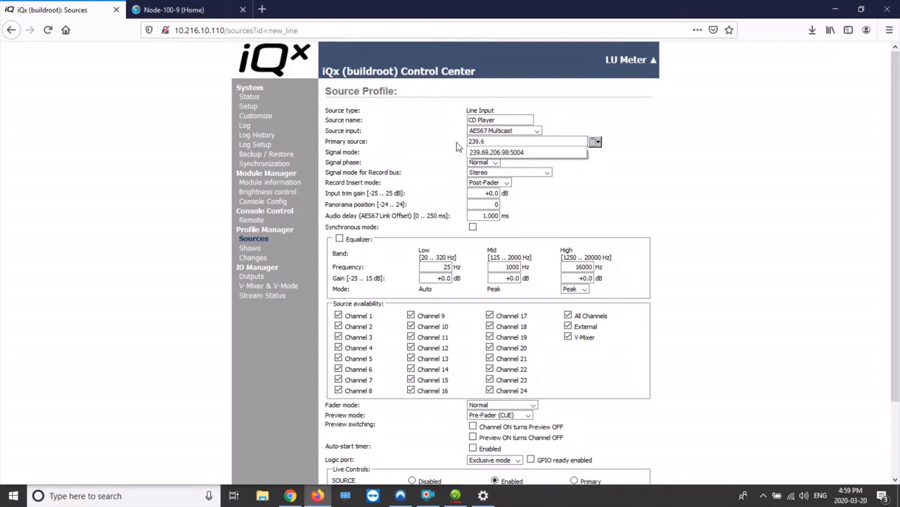
text(9.202.218:5004)
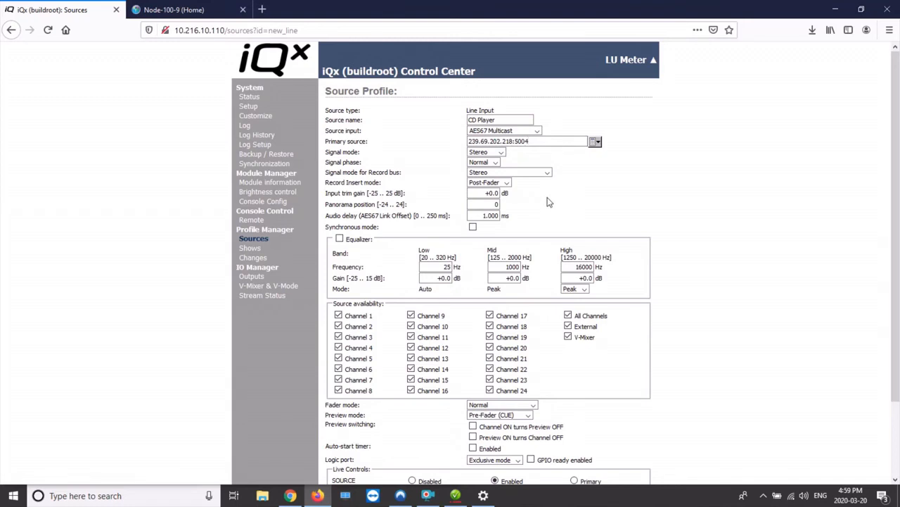
Apply the CD Player source profile settings and return to the source profile list
scroll(549, 201, down, 3)
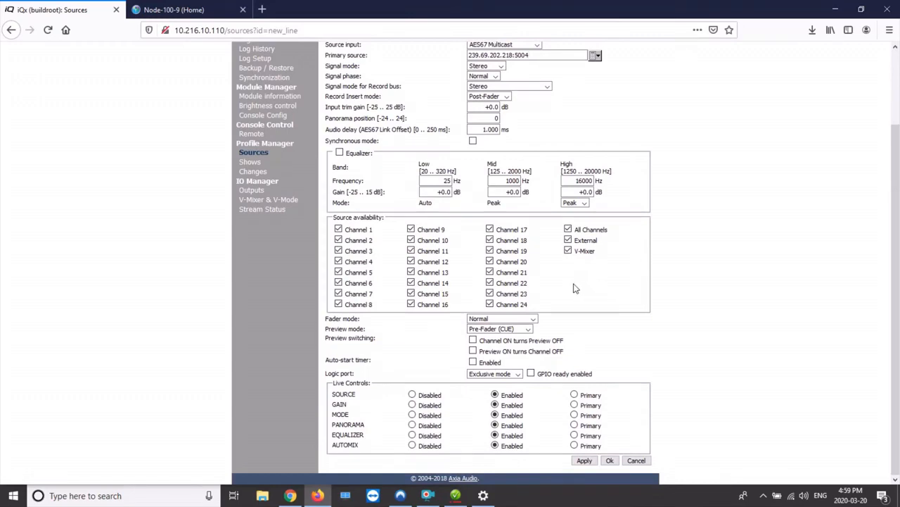
click(585, 460)
scroll(595, 464, down, 3)
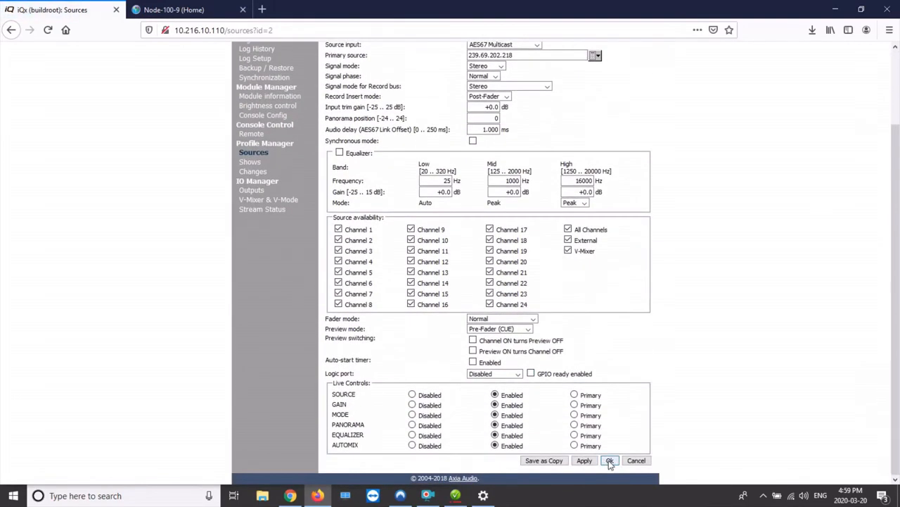
click(609, 461)
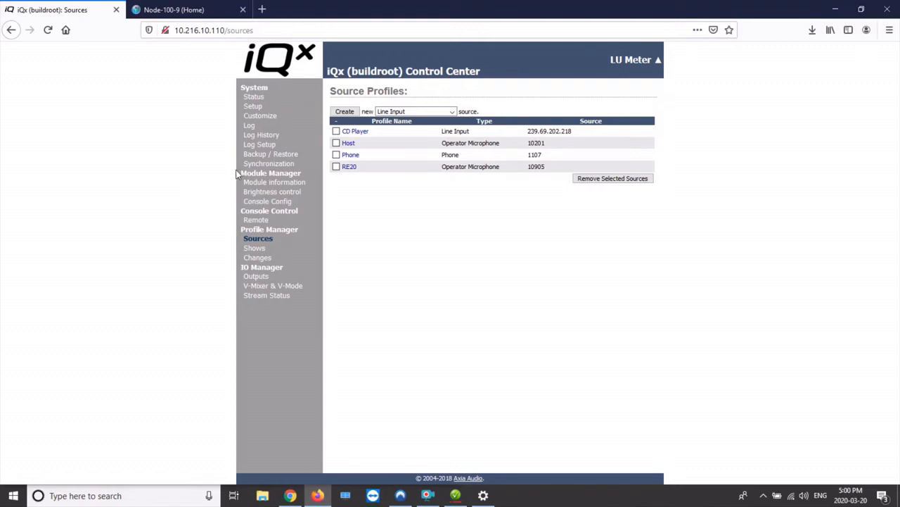
Open the network AoIP outputs and select AES67 Stereo (1ms) as the CR Monitor payload type
mouse_move(459, 501)
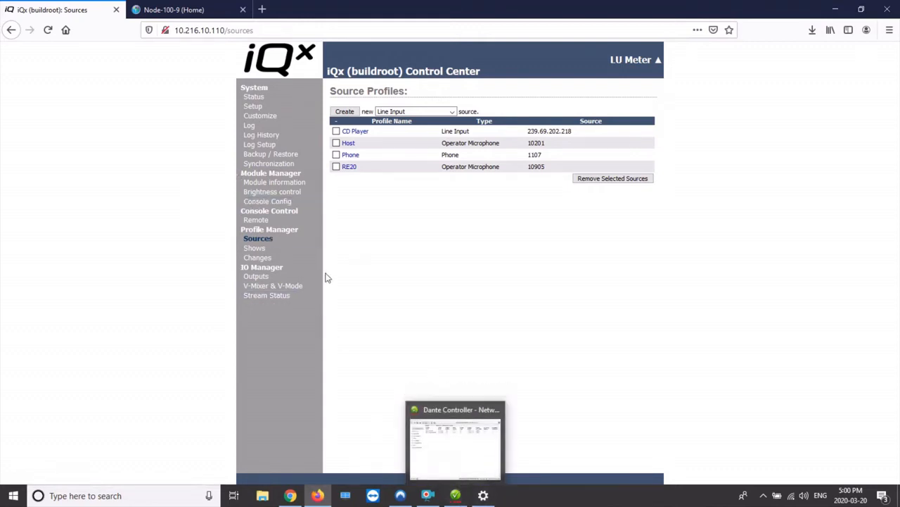
click(256, 278)
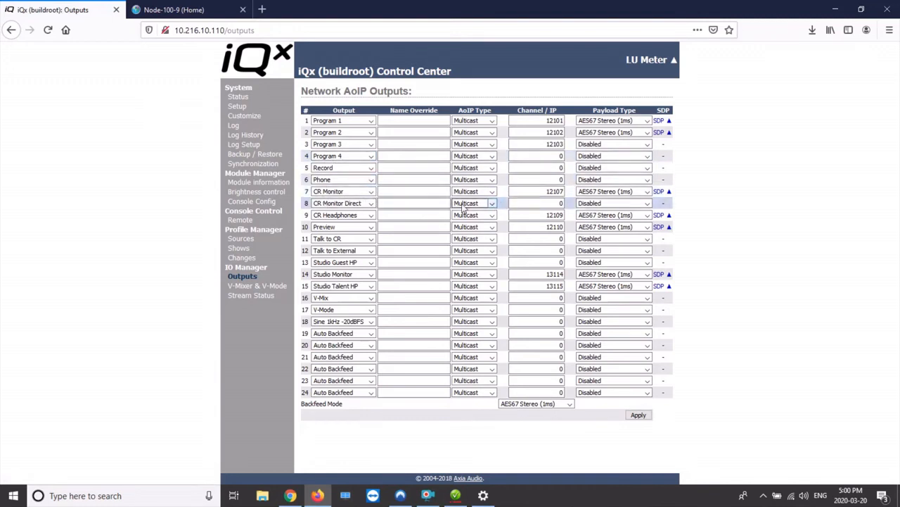
click(648, 192)
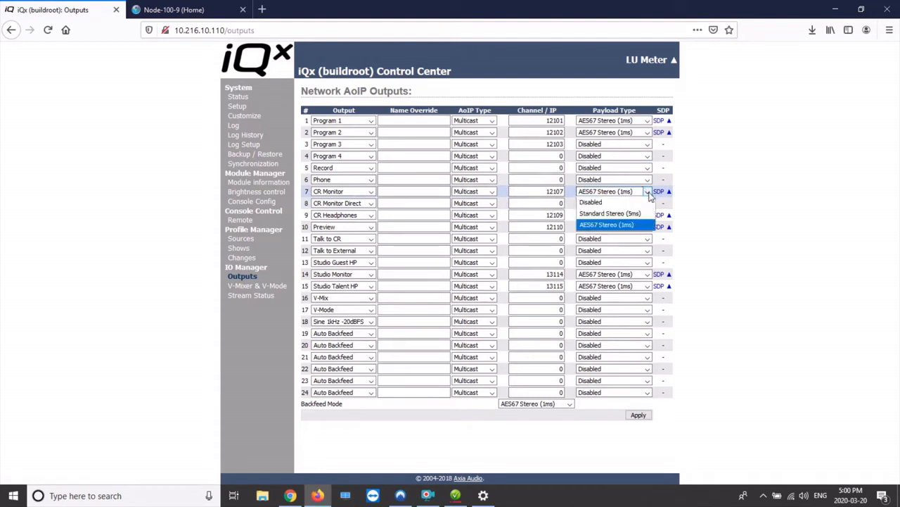
click(614, 225)
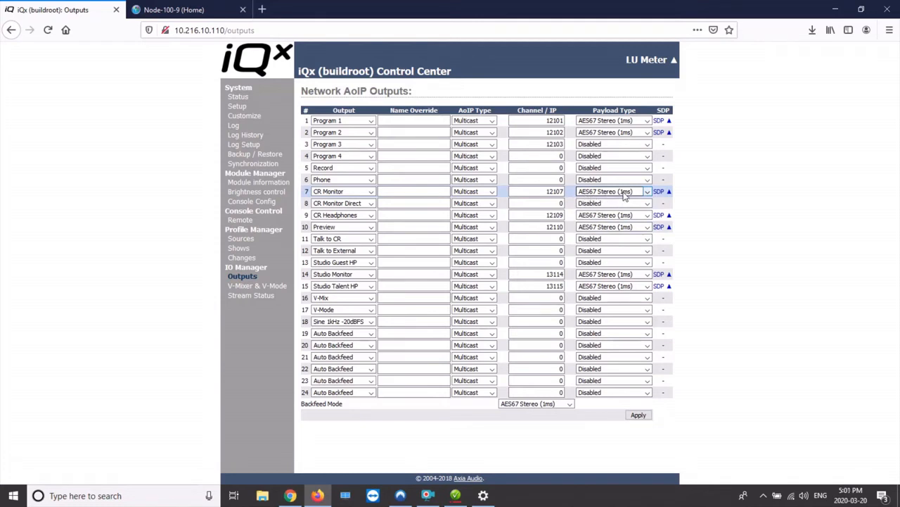
Open the CR Monitor output's SDP file in Notepad, copy its entire text, and close the file
click(659, 193)
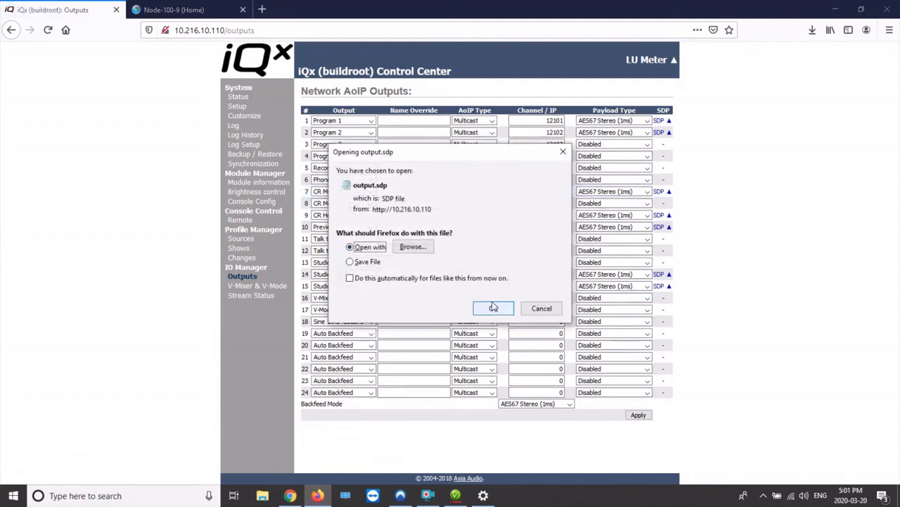
click(494, 311)
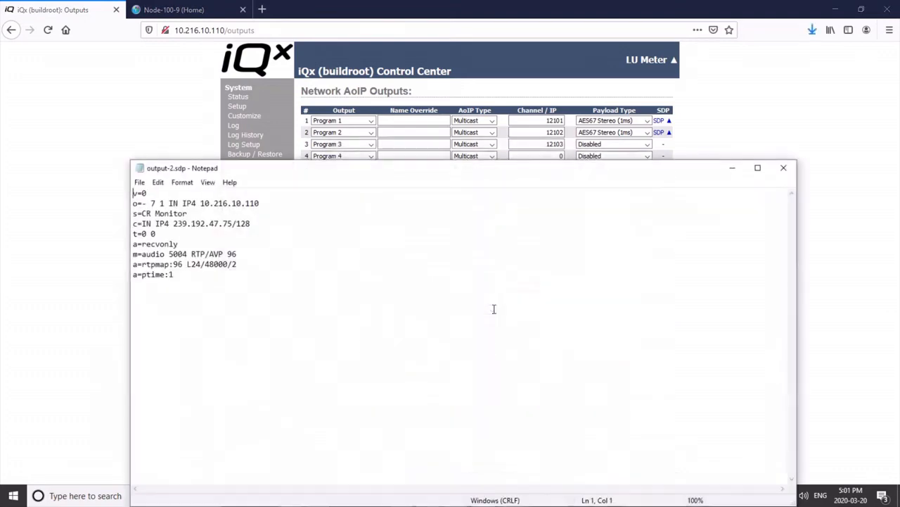
drag(334, 170, 318, 128)
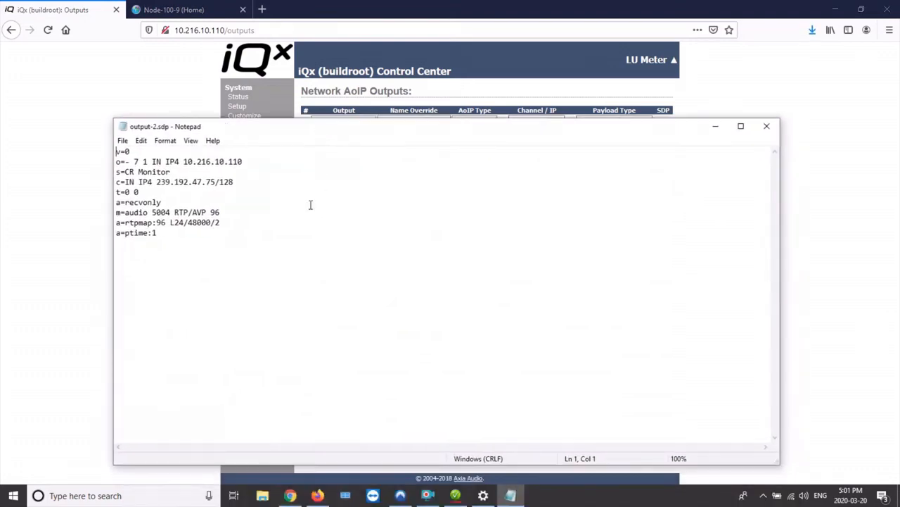
drag(171, 237, 110, 144)
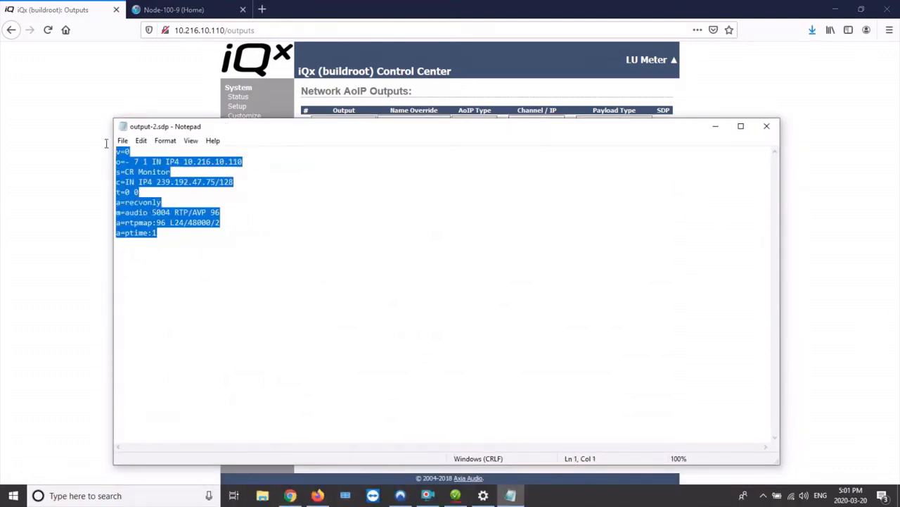
right_click(126, 171)
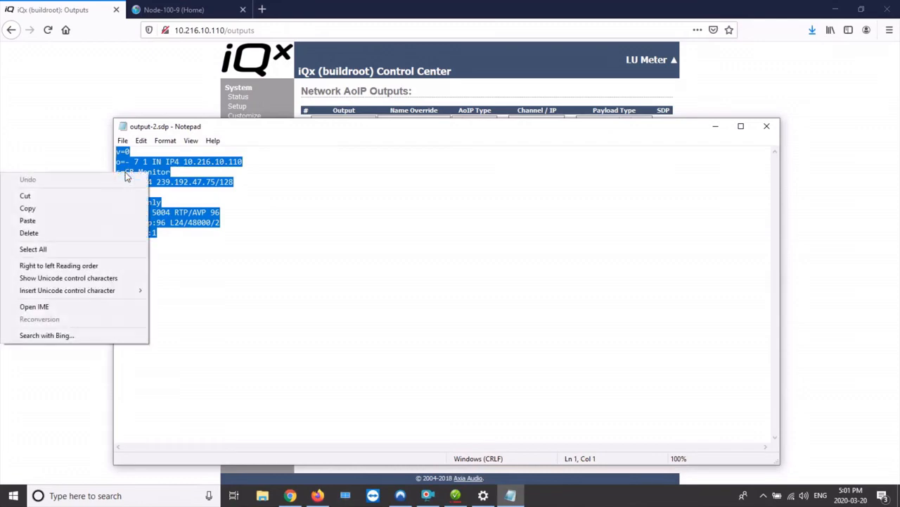
click(68, 206)
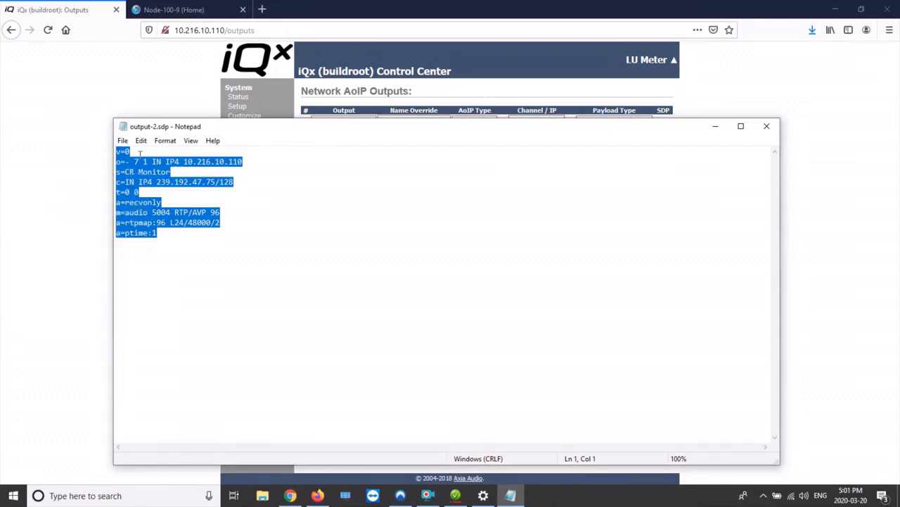
click(767, 127)
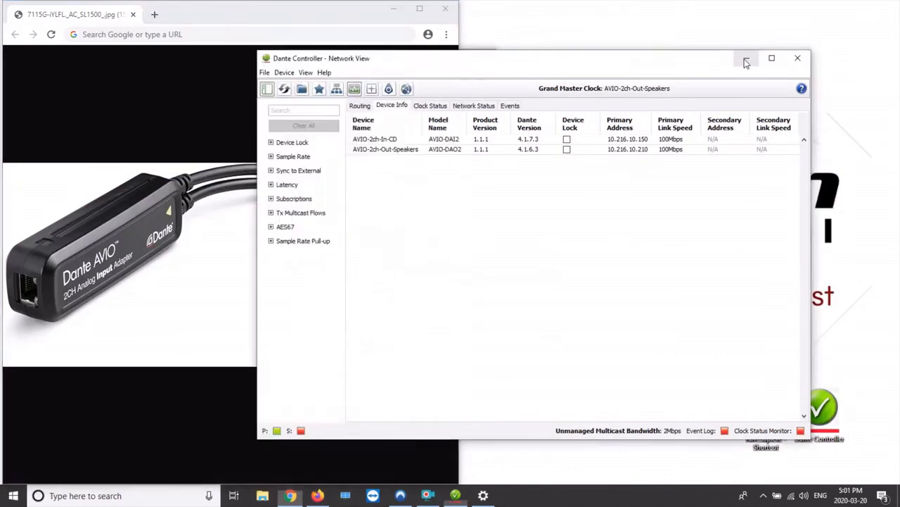
Clear the open windows, launch the RAVENNA-2-SAP Converter, and add a local SDP stream from the copied CR Monitor text
click(746, 58)
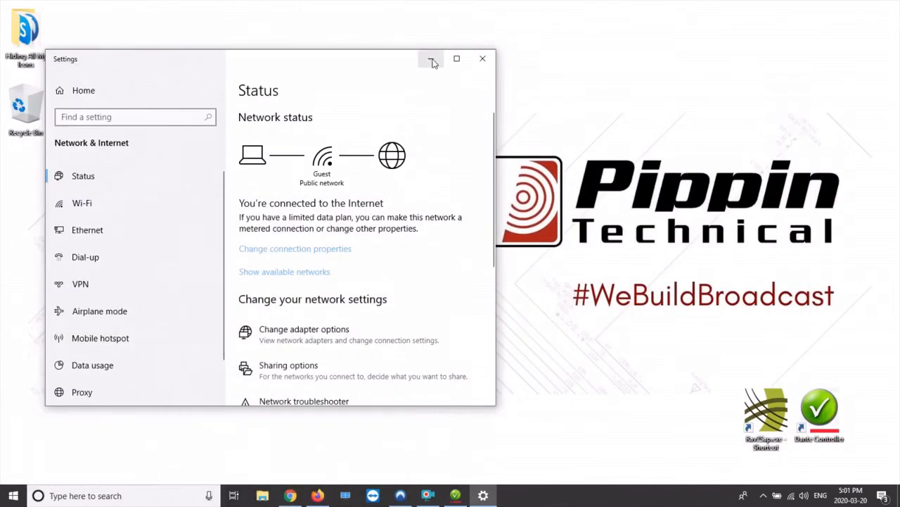
click(482, 58)
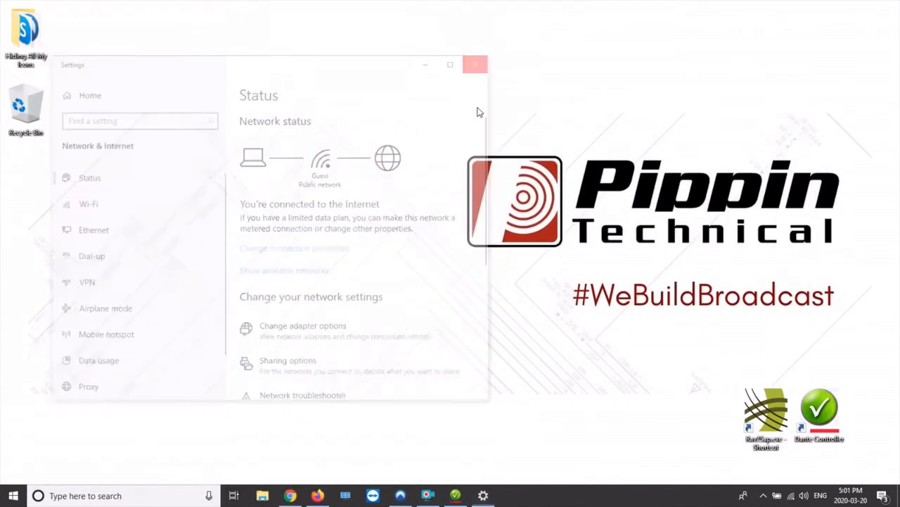
double_click(767, 415)
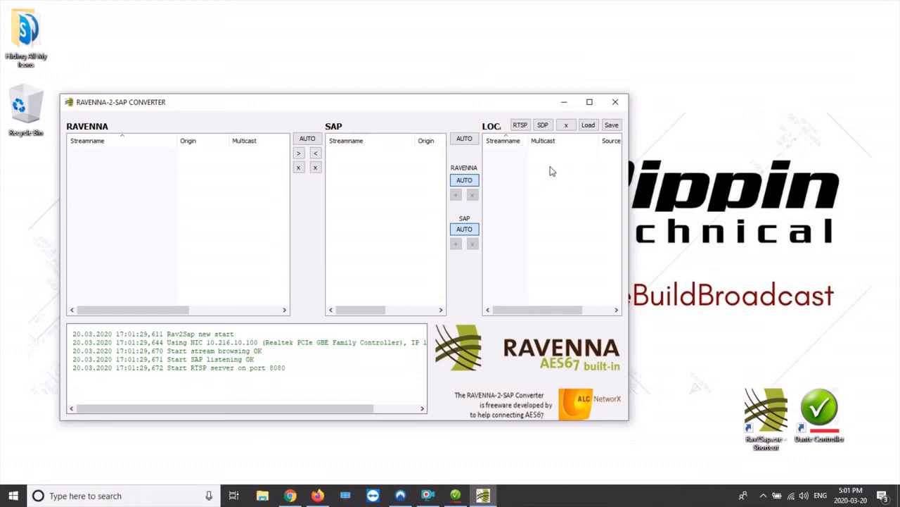
click(543, 126)
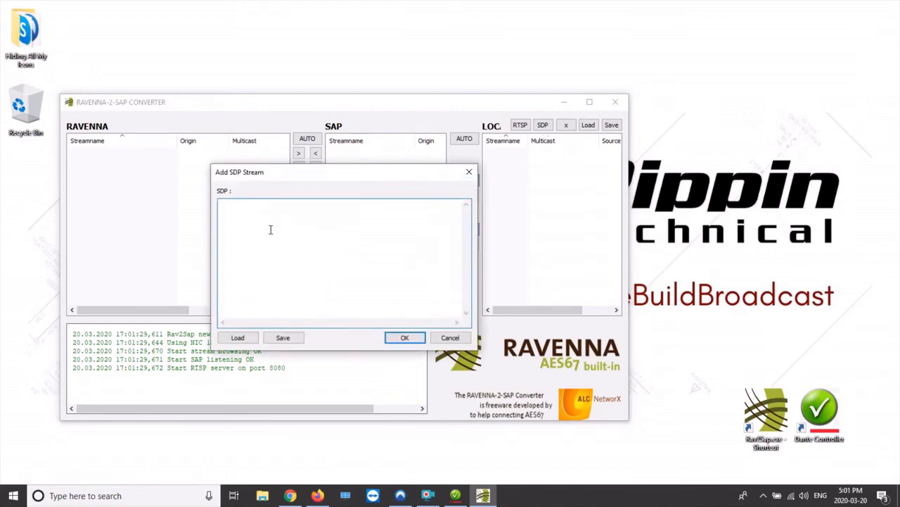
key(ctrl+v)
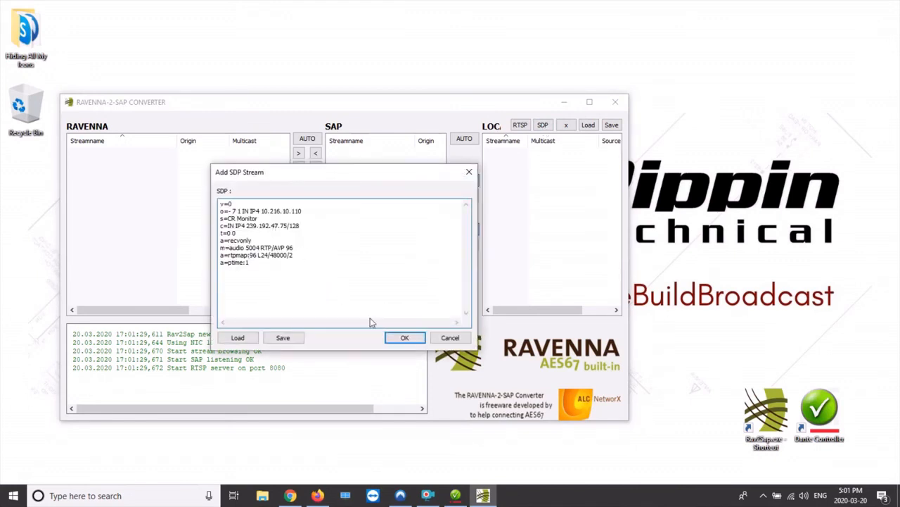
click(404, 339)
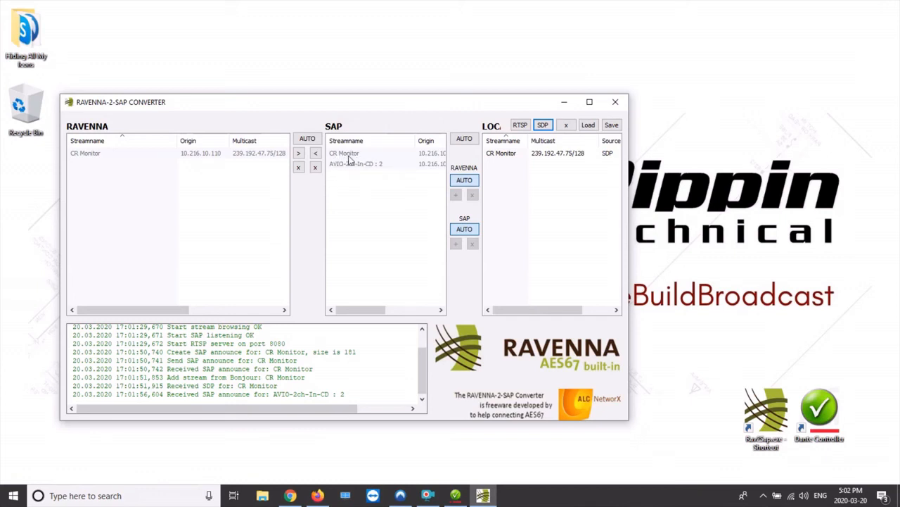
Switch to Dante Controller and examine the routing between the CR Monitor transmitter channels and the AVIO-2ch-Out-Speakers receiver channels
click(566, 104)
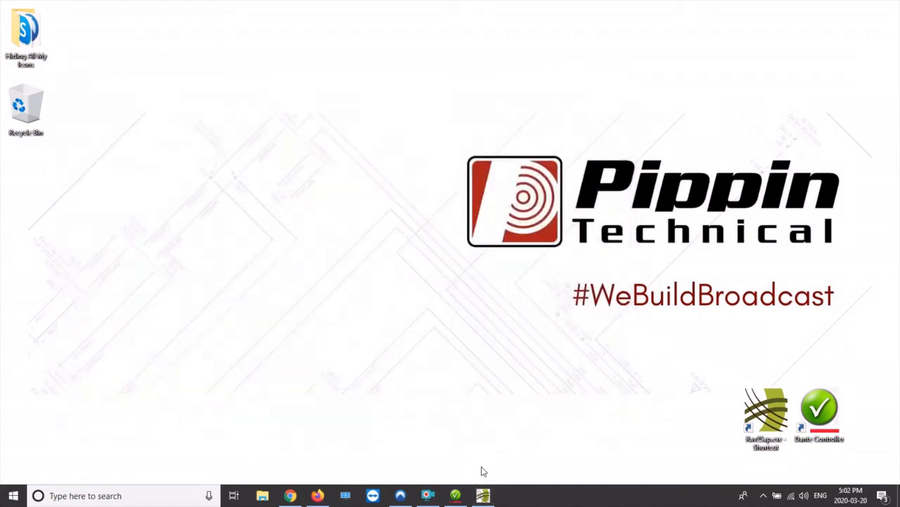
click(456, 496)
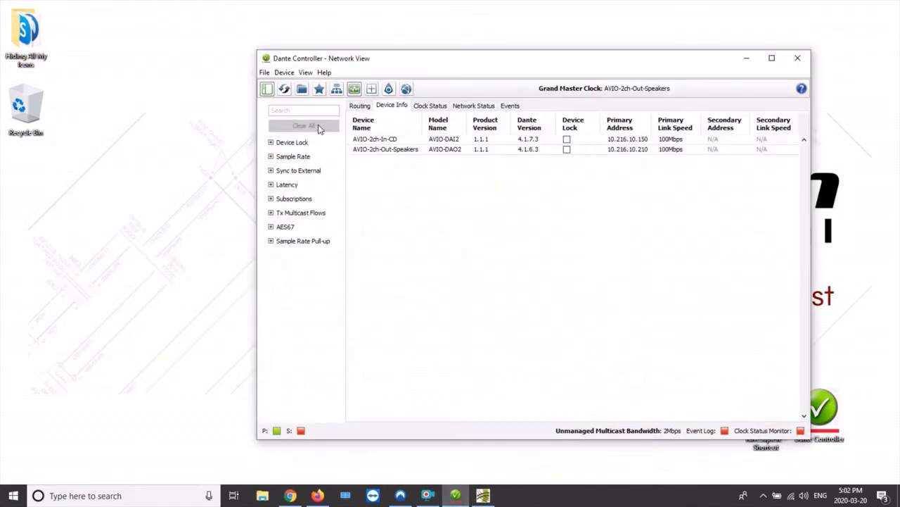
click(362, 107)
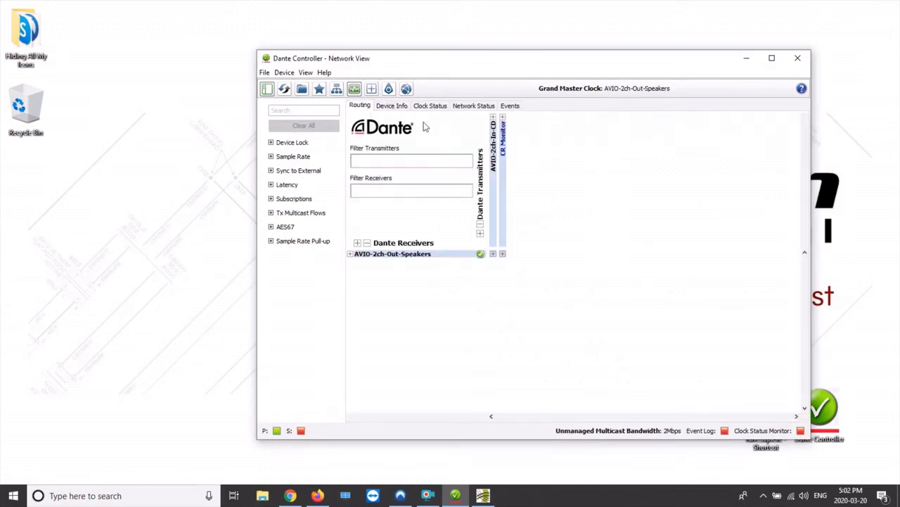
click(502, 117)
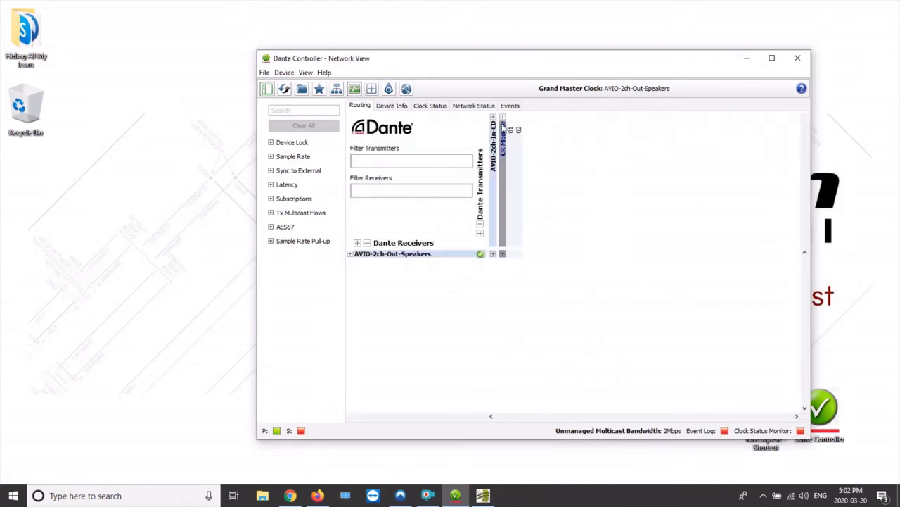
click(349, 254)
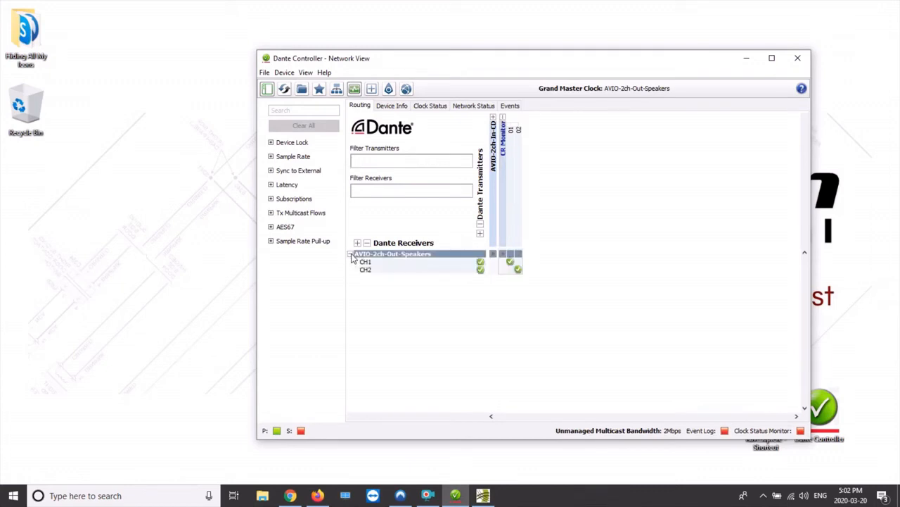
click(363, 270)
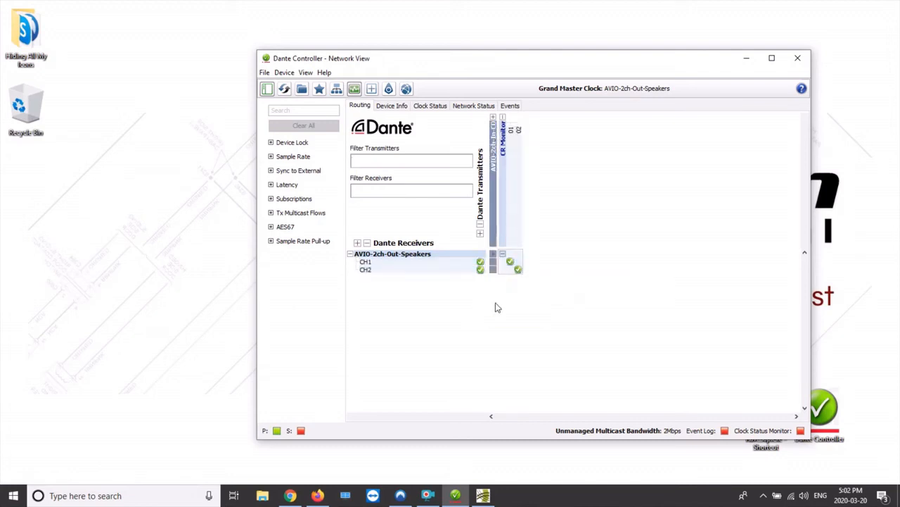
Remove the CR Monitor subscriptions from both AVIO-2ch-Out-Speakers channels and collapse the channel lists of both devices
click(509, 261)
click(517, 271)
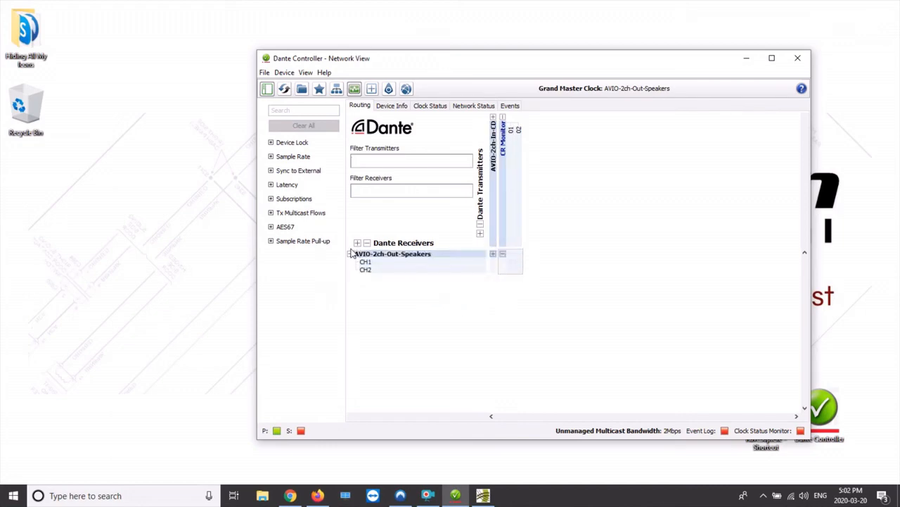
click(502, 117)
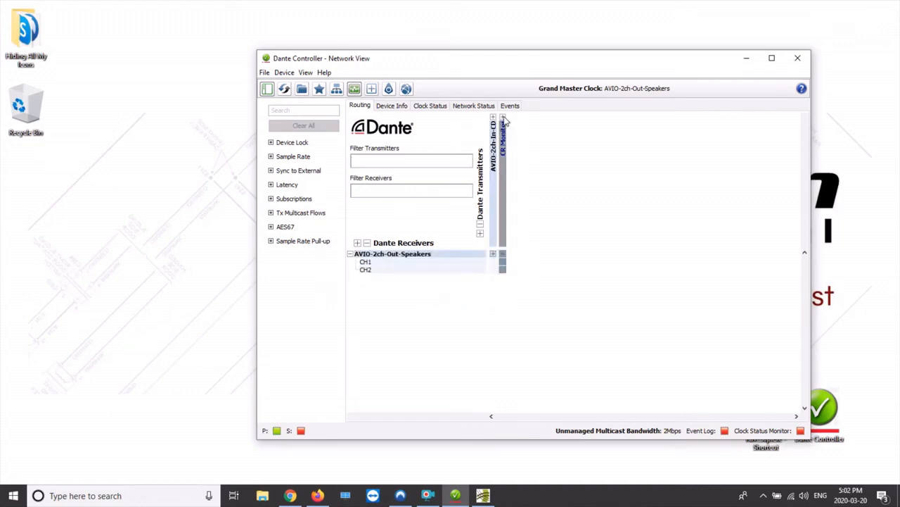
click(351, 254)
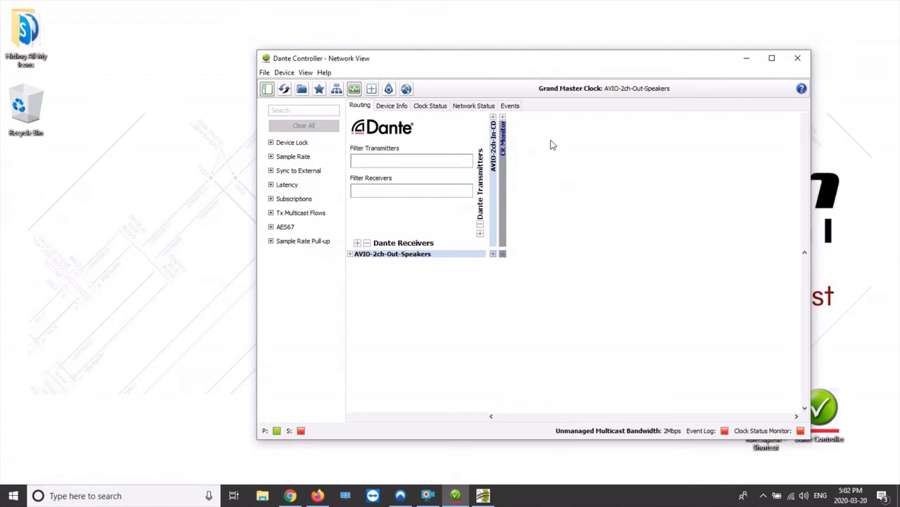
mouse_move(552, 145)
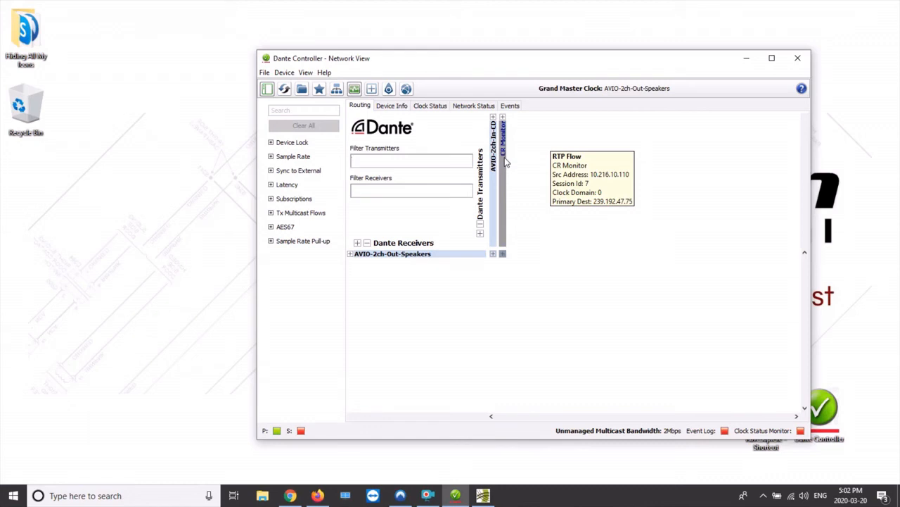
Expand both devices and route CR Monitor channels 01 and 02 to CH1 and CH2 of AVIO-2ch-Out-Speakers
click(350, 254)
click(502, 117)
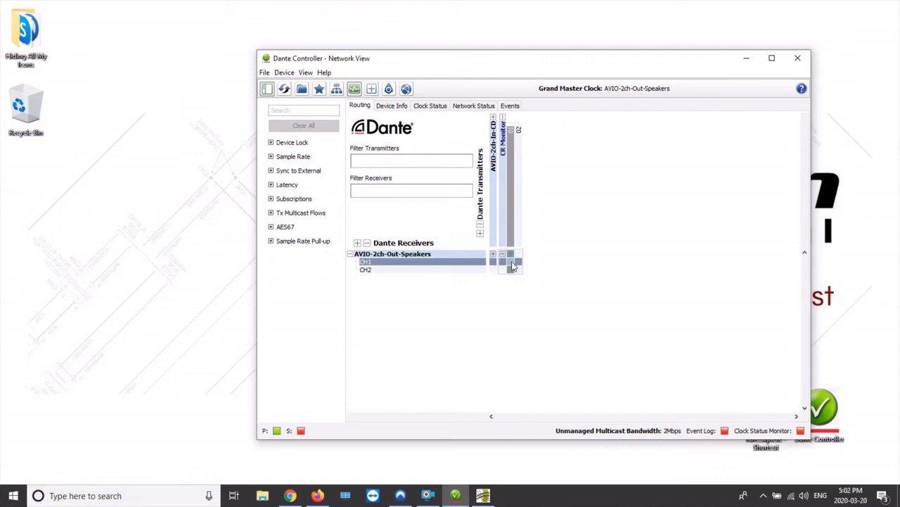
click(511, 262)
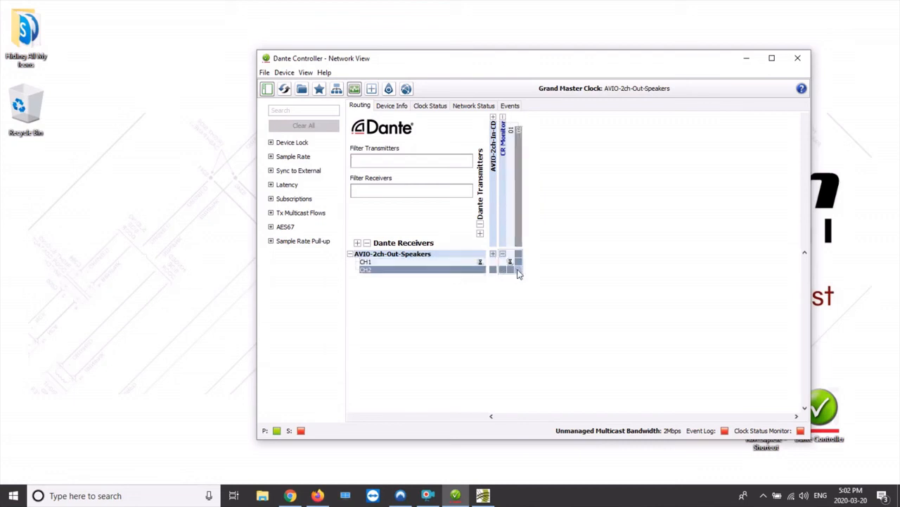
click(518, 270)
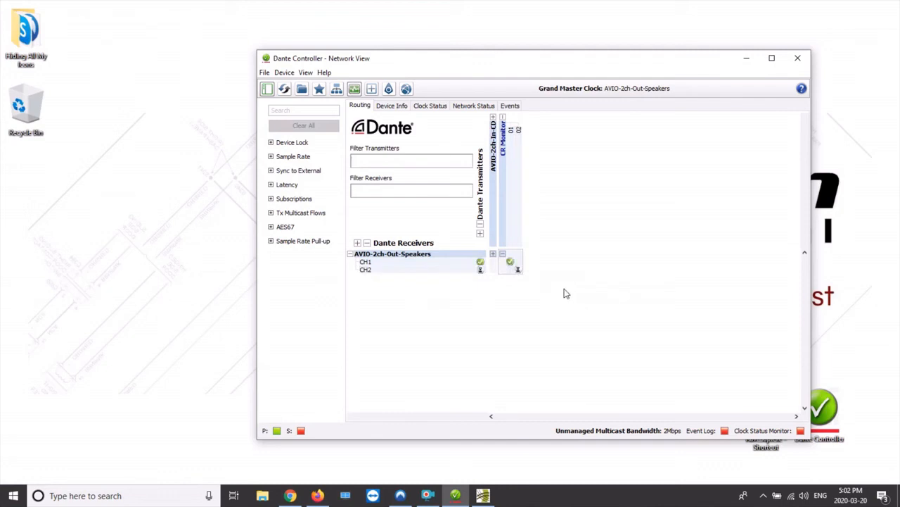
Examine the AVIO units' device information, the Dante AVIO adapter picture in Chrome, and the devices' clock status in Dante Controller
click(391, 106)
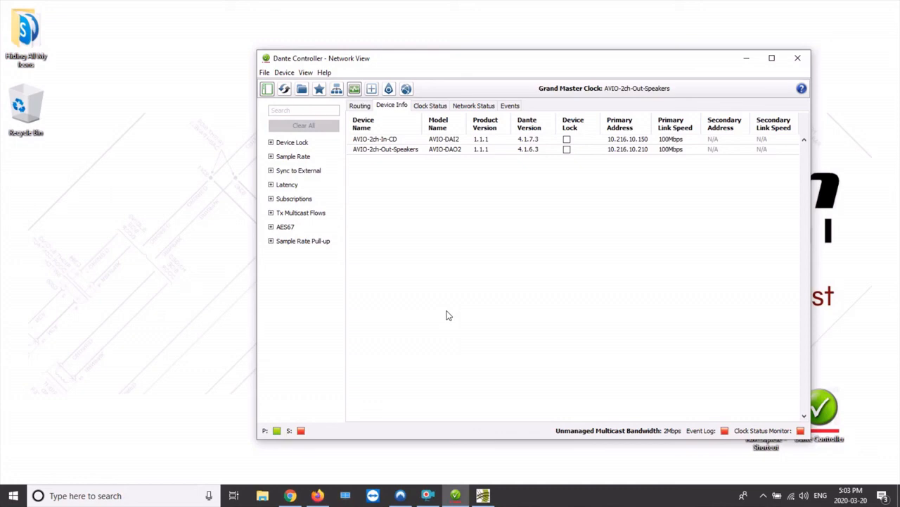
click(290, 495)
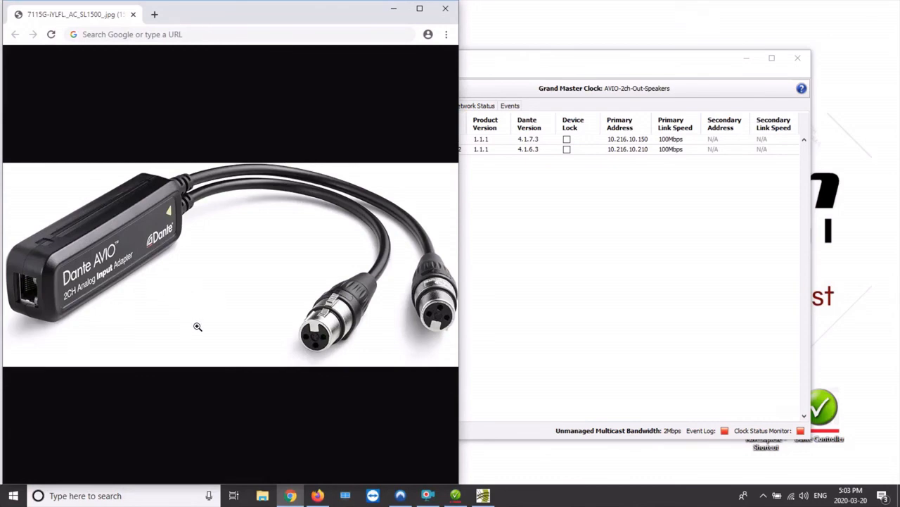
click(393, 8)
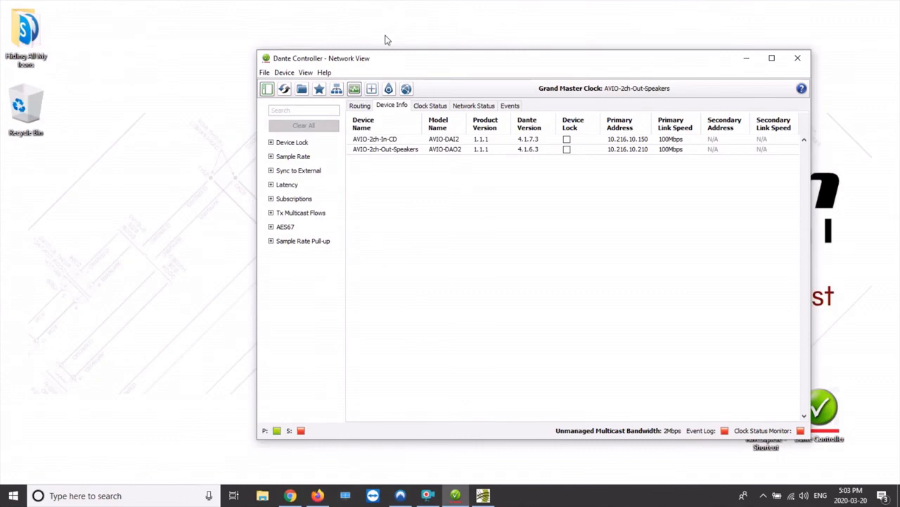
drag(419, 62, 294, 54)
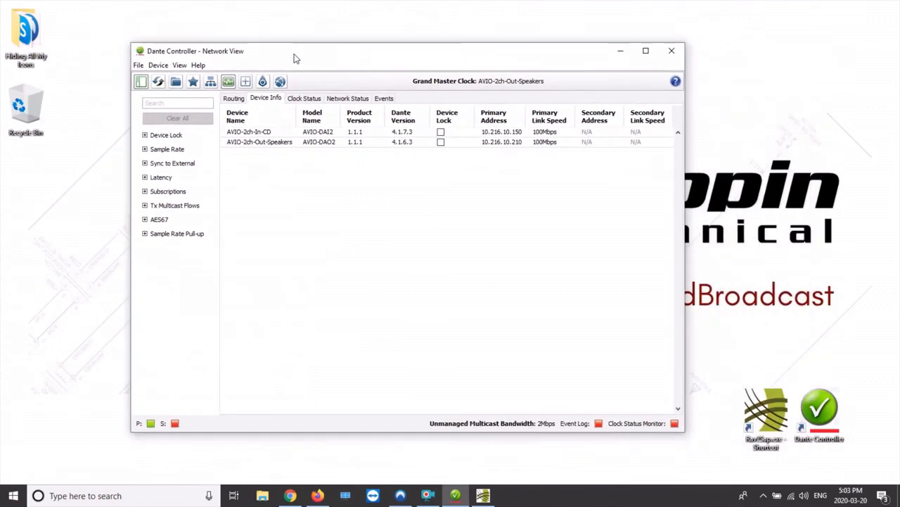
click(302, 98)
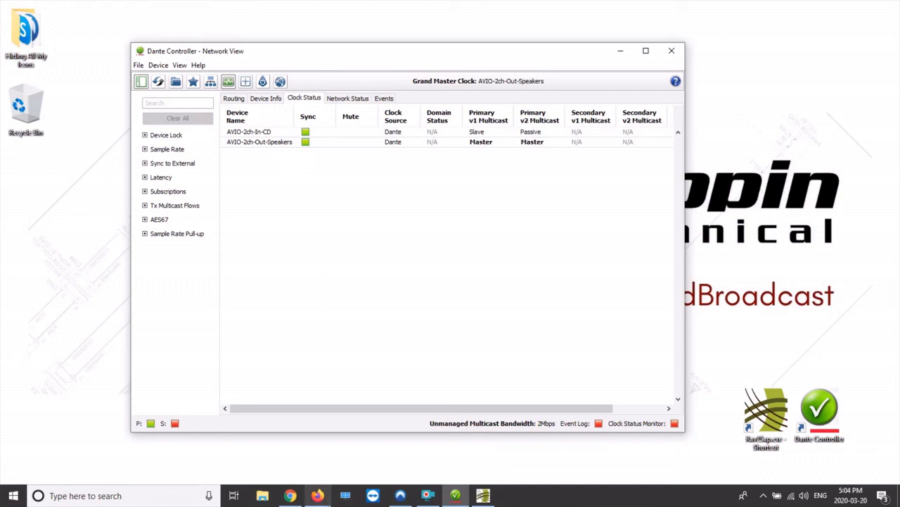
Switch to the iQx Control Center in Firefox and examine its synchronization status and the available sync source options
click(290, 496)
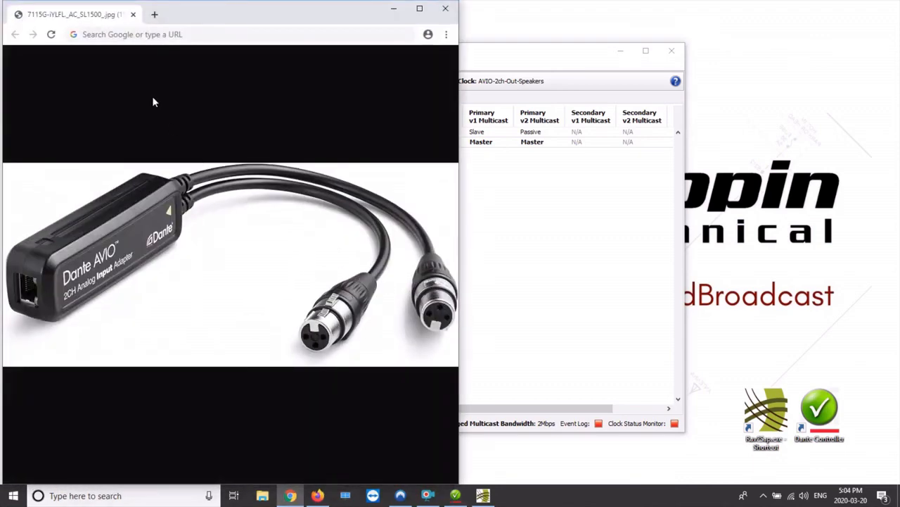
click(394, 9)
click(318, 495)
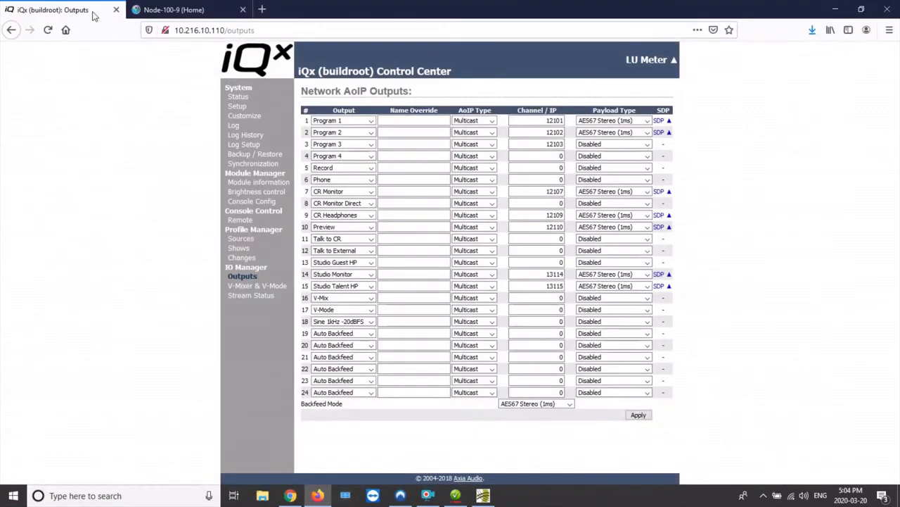
click(238, 96)
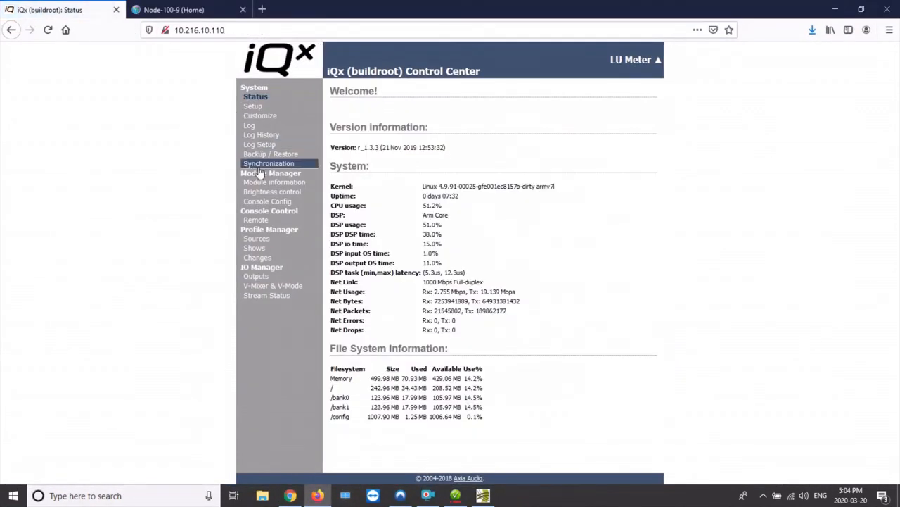
click(257, 166)
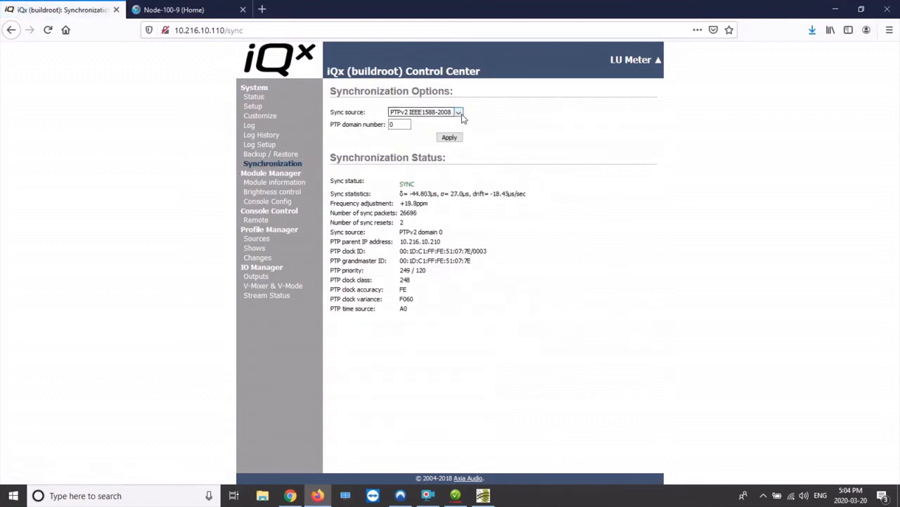
click(460, 116)
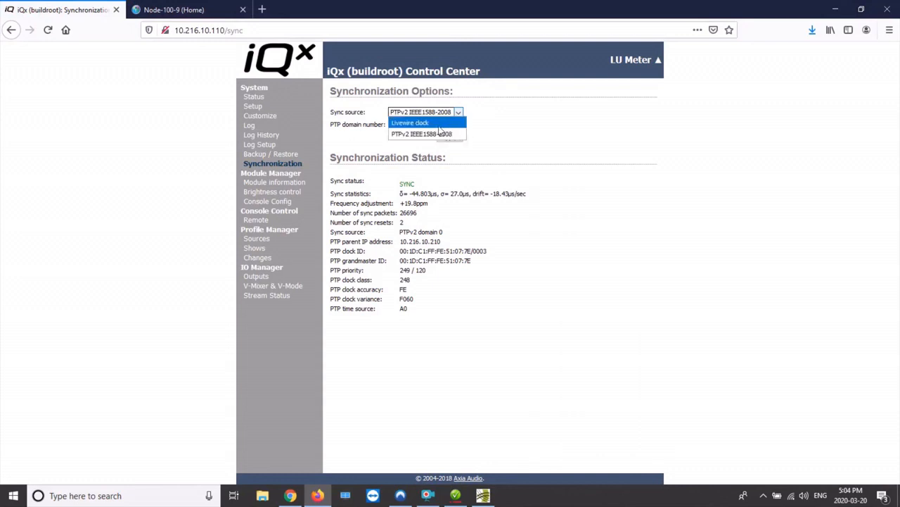
click(533, 131)
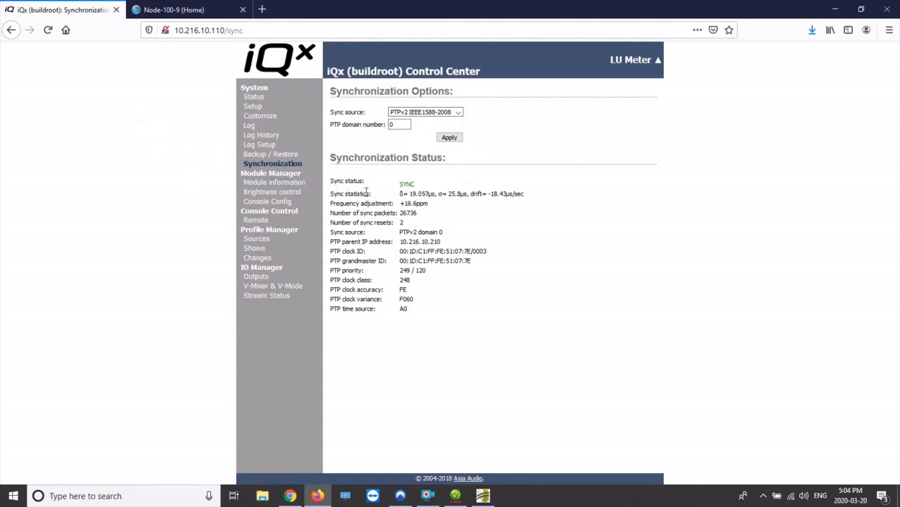
click(835, 9)
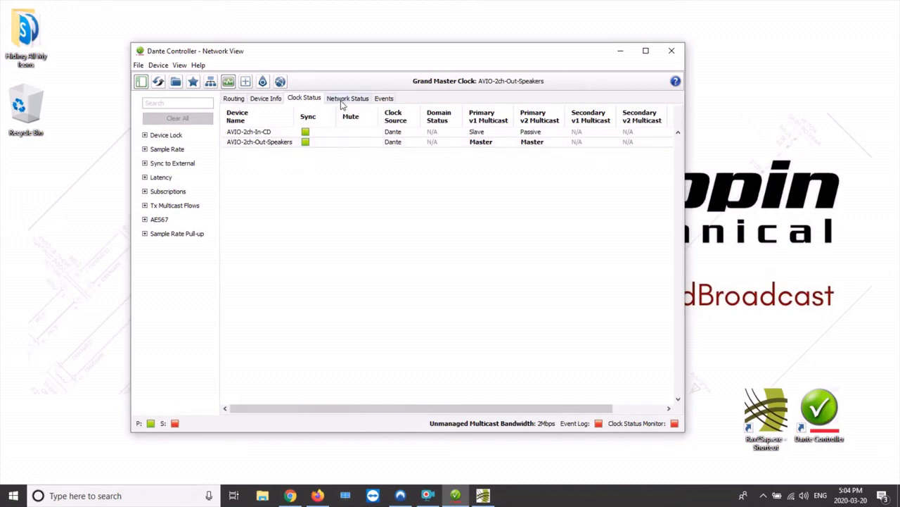
Make AVIO-2ch-In-CD the preferred master in Dante Controller and check the clock roles of both AVIO devices
drag(458, 409, 525, 409)
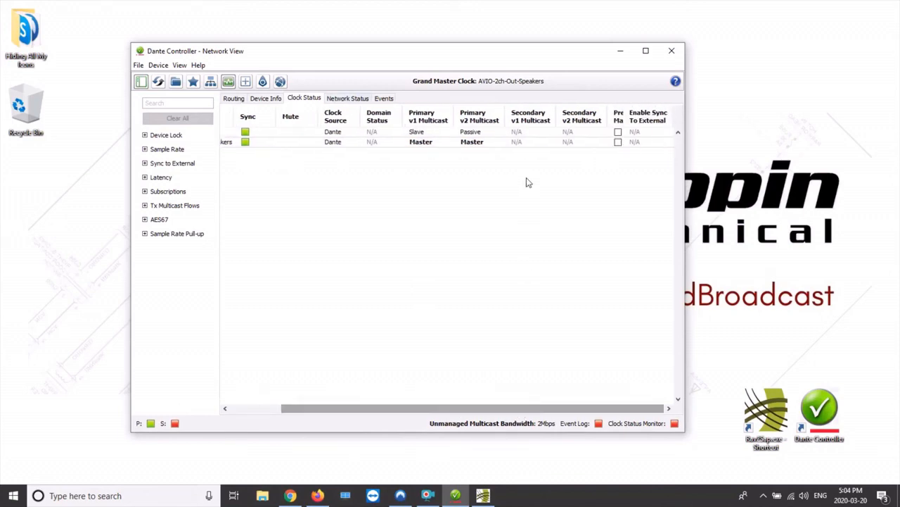
click(618, 132)
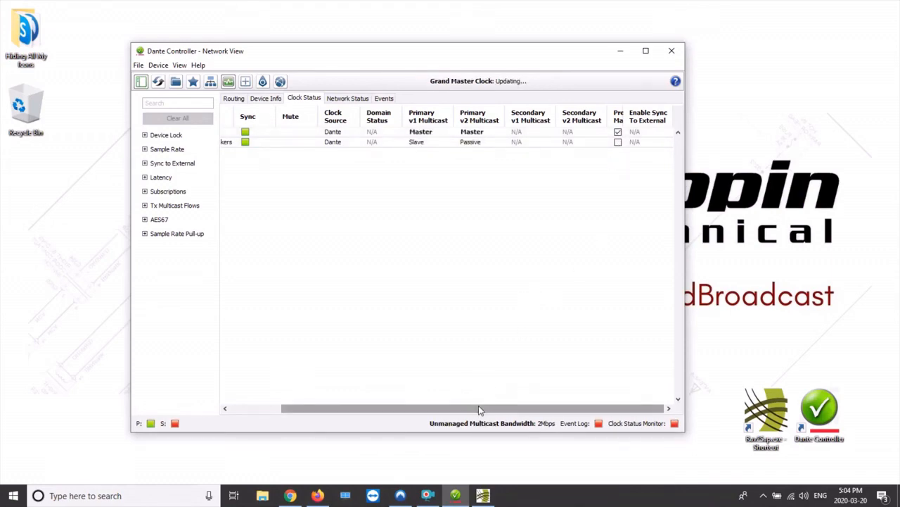
drag(478, 408, 386, 415)
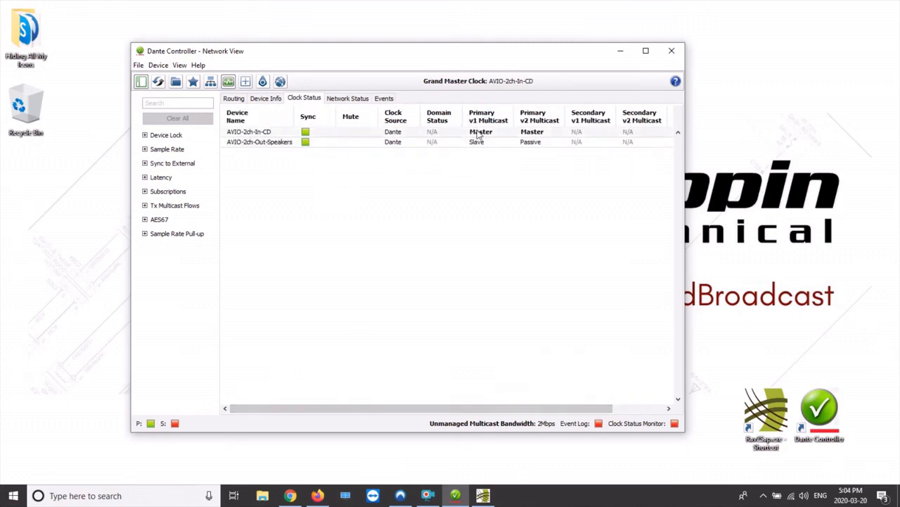